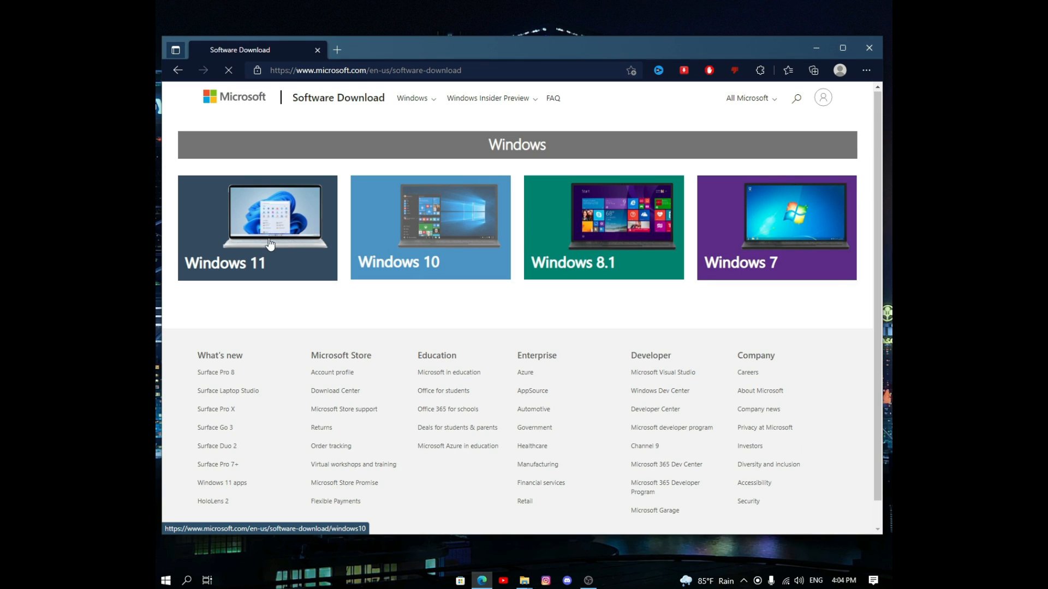
# Step: Download the Windows 11 installation media tool from the Windows 11 page, then minimize Edge
pyautogui.click(272, 244)
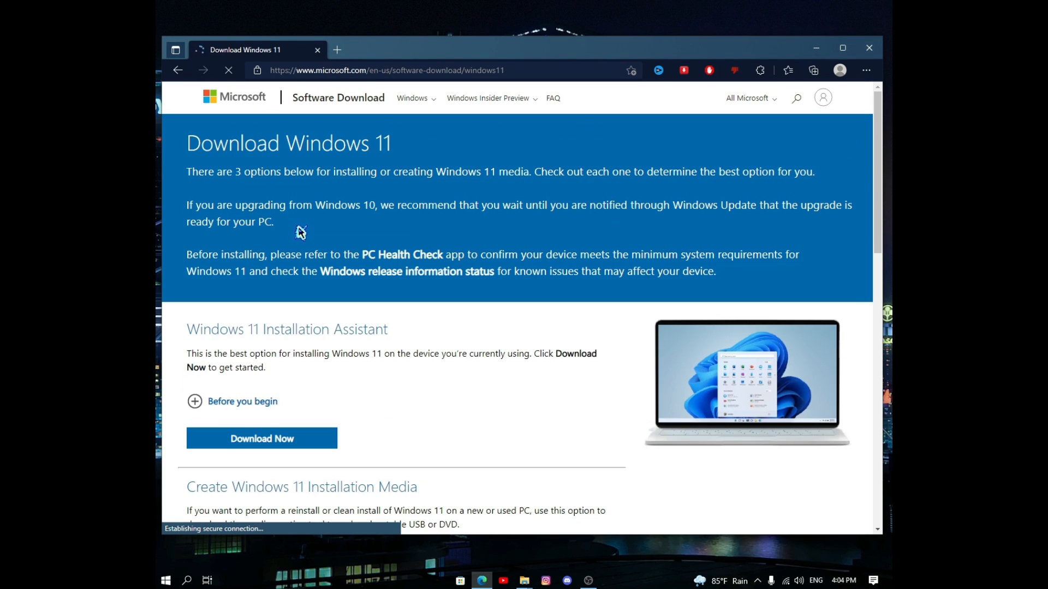
pyautogui.scroll(-6, 316, 257)
pyautogui.click(297, 257)
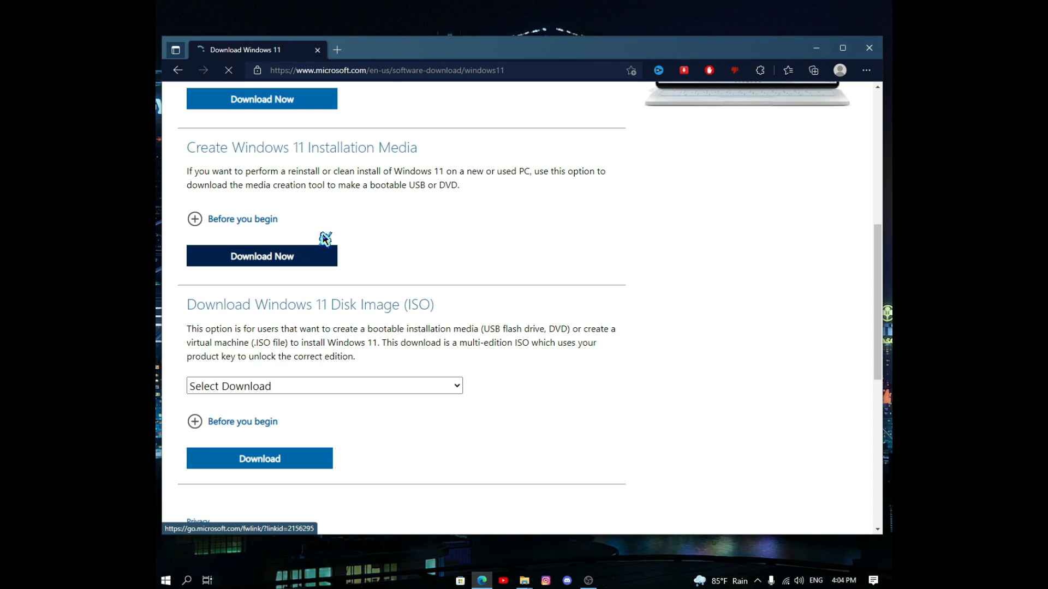
pyautogui.click(817, 48)
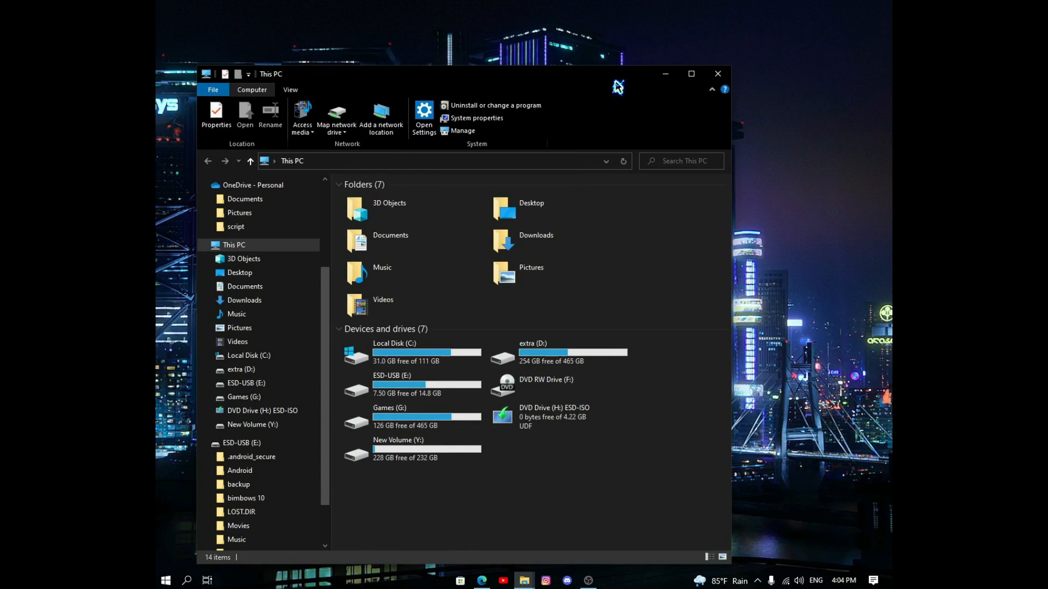
# Step: Run MediaCreationToolW11 from the Downloads folder in This PC
pyautogui.click(583, 235)
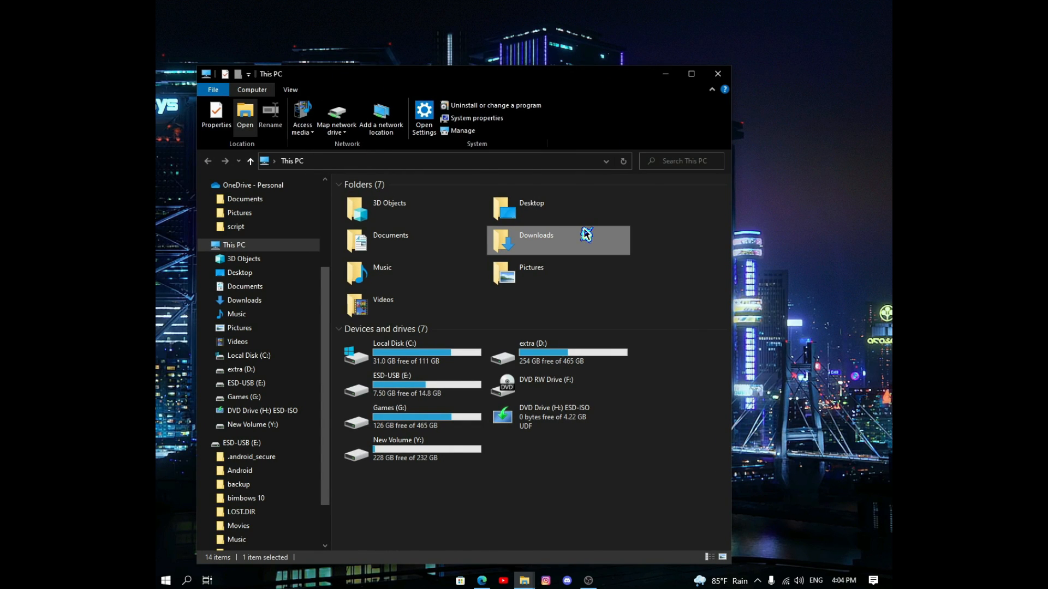
pyautogui.doubleClick(585, 234)
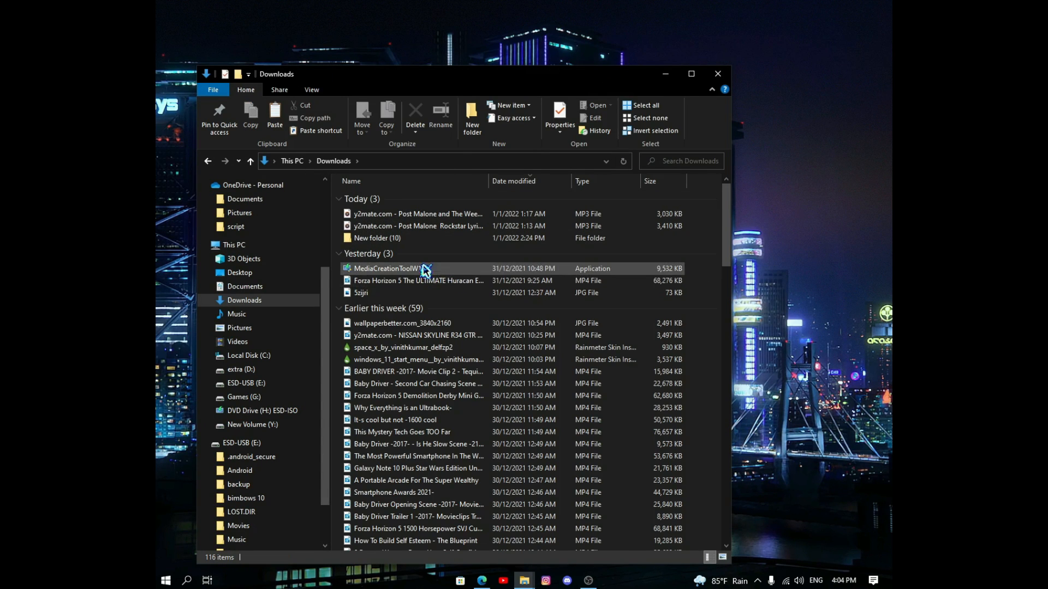
pyautogui.doubleClick(438, 264)
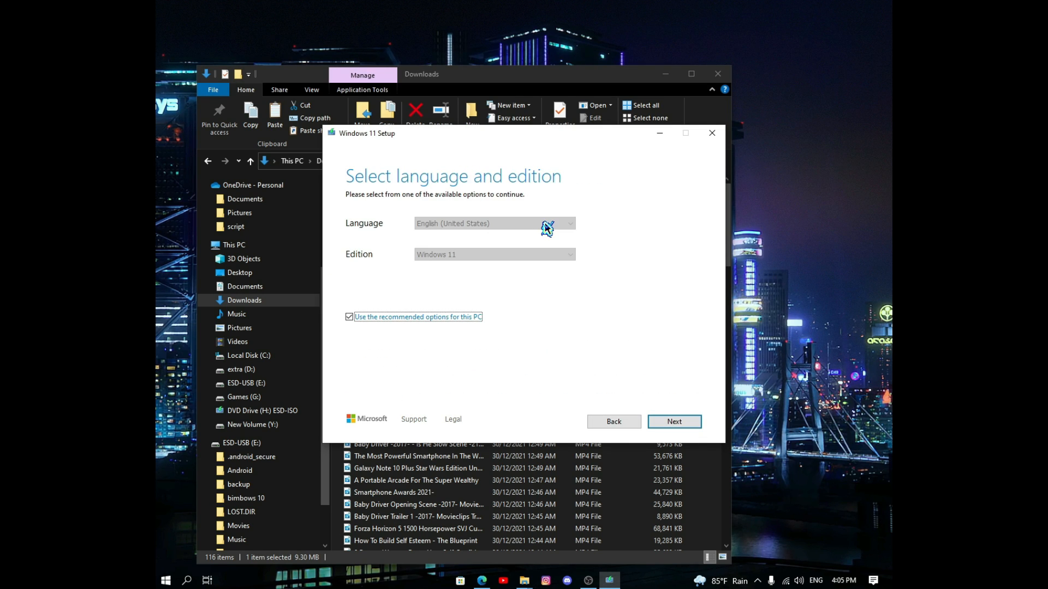
# Step: Accept the default language and edition, pick ISO file, cancel the save location, and quit Setup
pyautogui.click(684, 425)
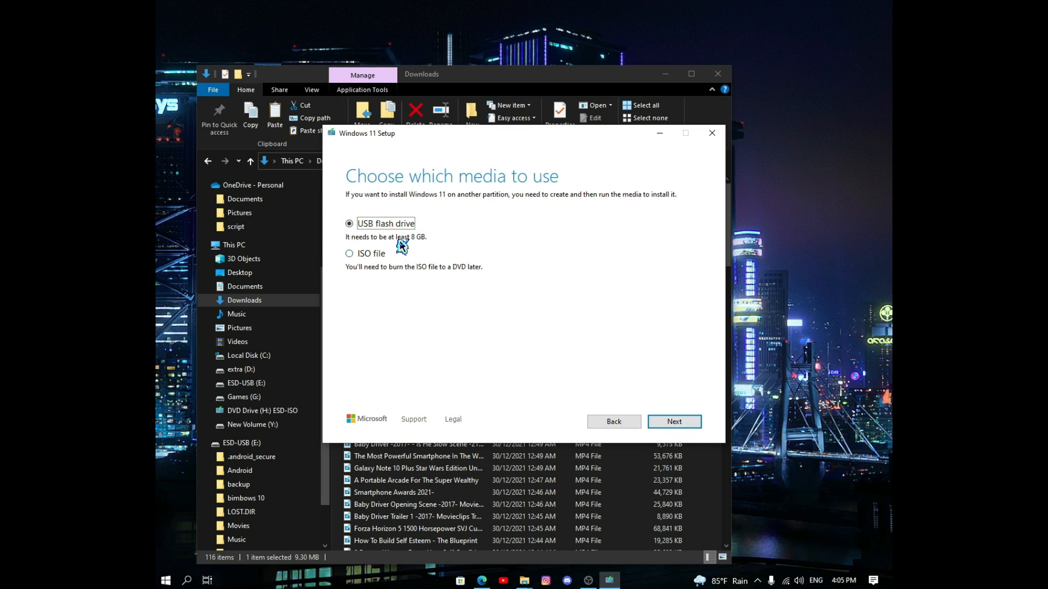
pyautogui.click(350, 254)
pyautogui.click(651, 426)
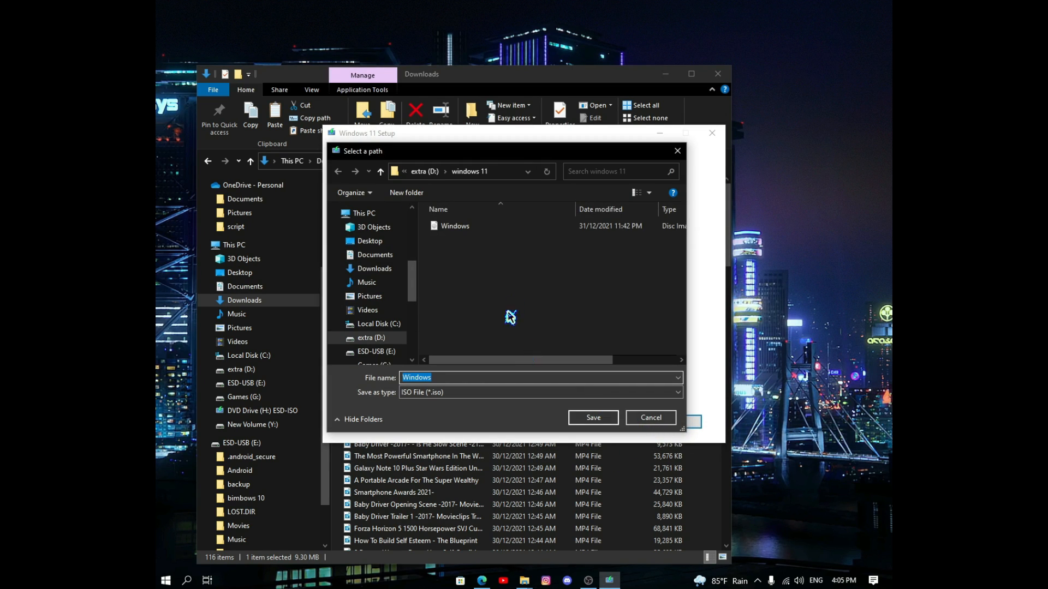
pyautogui.click(641, 420)
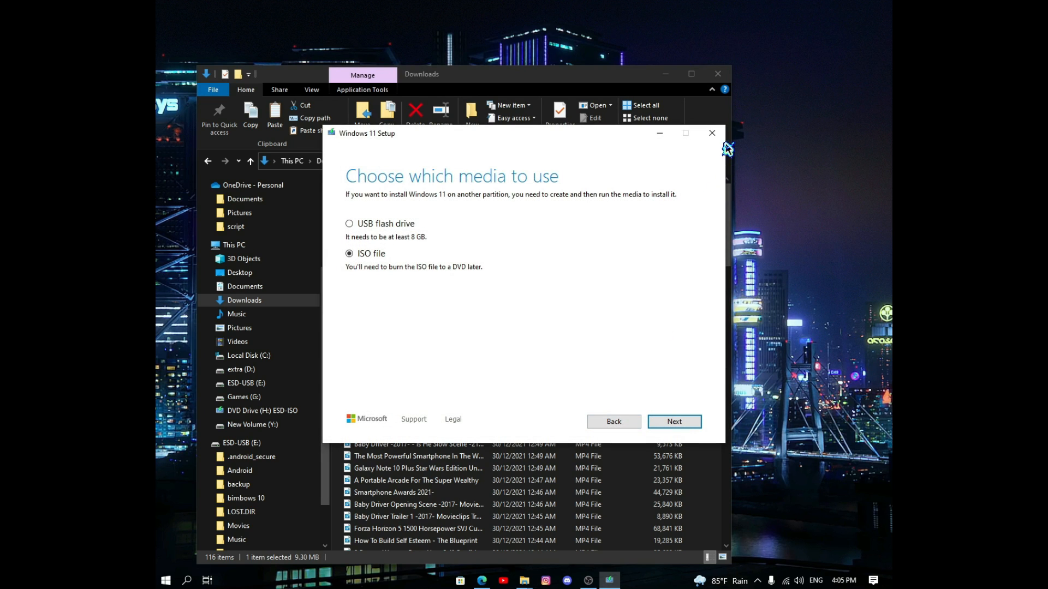
pyautogui.click(716, 136)
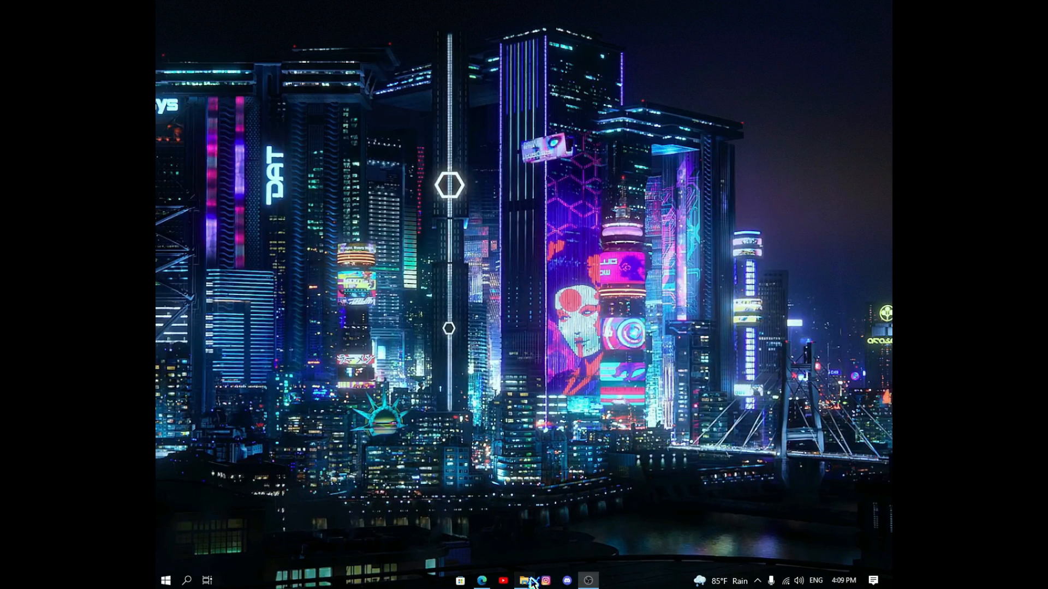
# Step: From the File Explorer window's Downloads folder, run MediaCreationTool21H2
pyautogui.moveTo(532, 582)
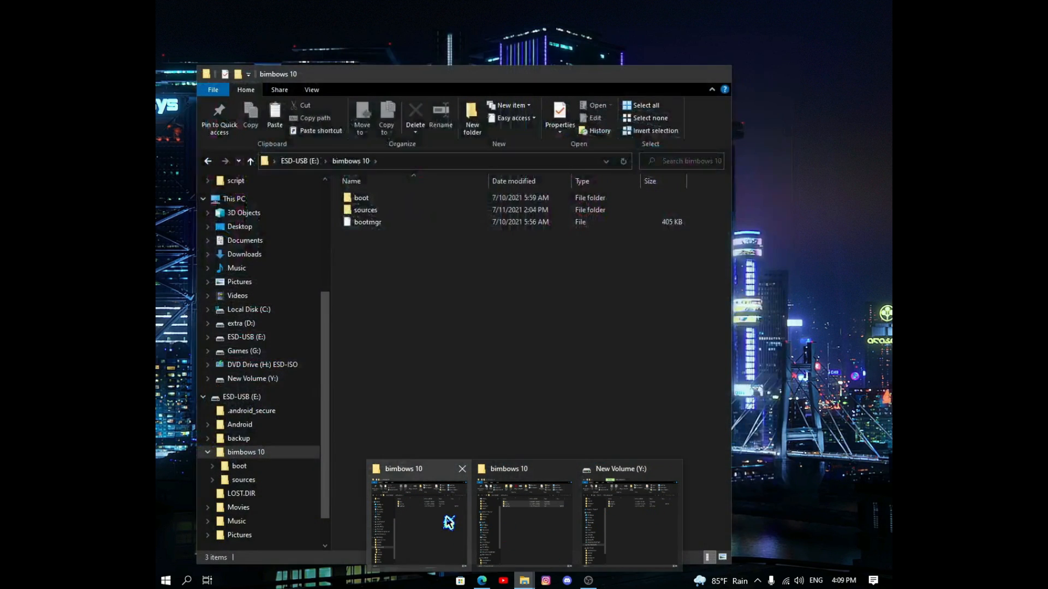
pyautogui.click(449, 523)
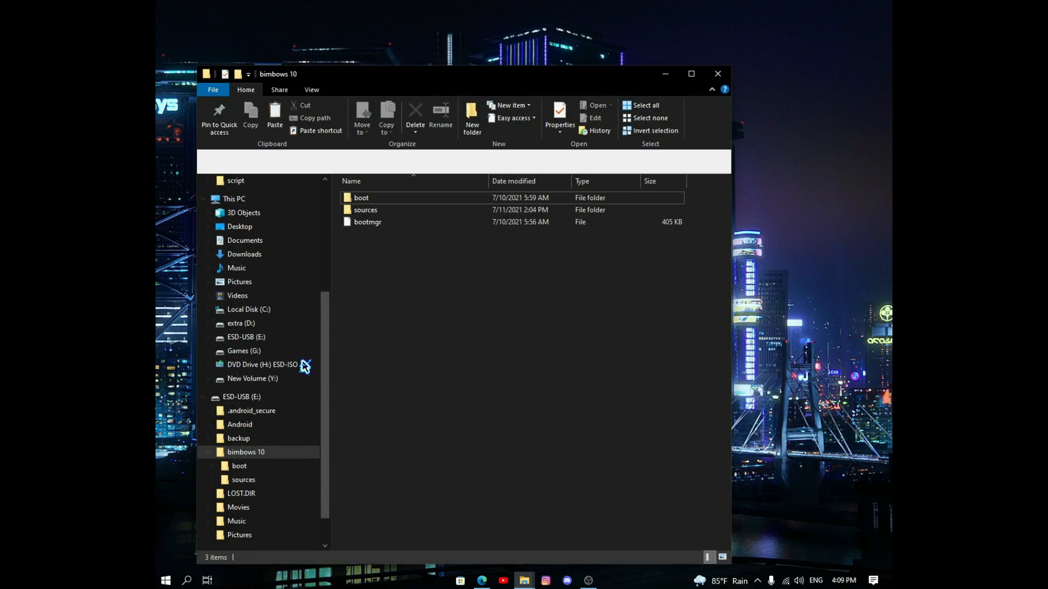
pyautogui.click(271, 254)
pyautogui.doubleClick(419, 214)
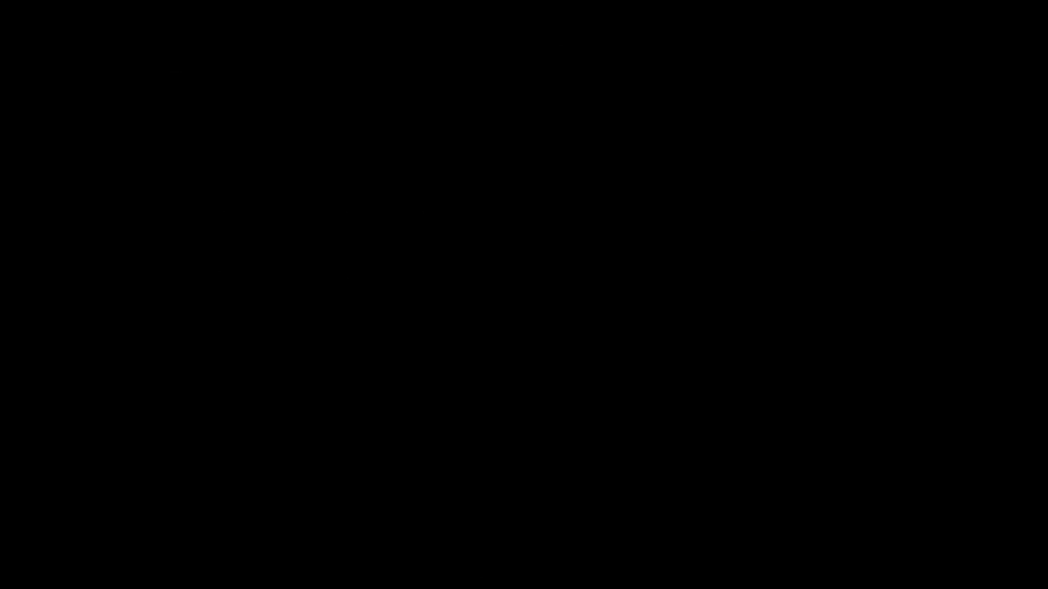
# Step: Allow the Windows 10 Media Creation Tool to run in the User Account Control prompt
pyautogui.click(452, 368)
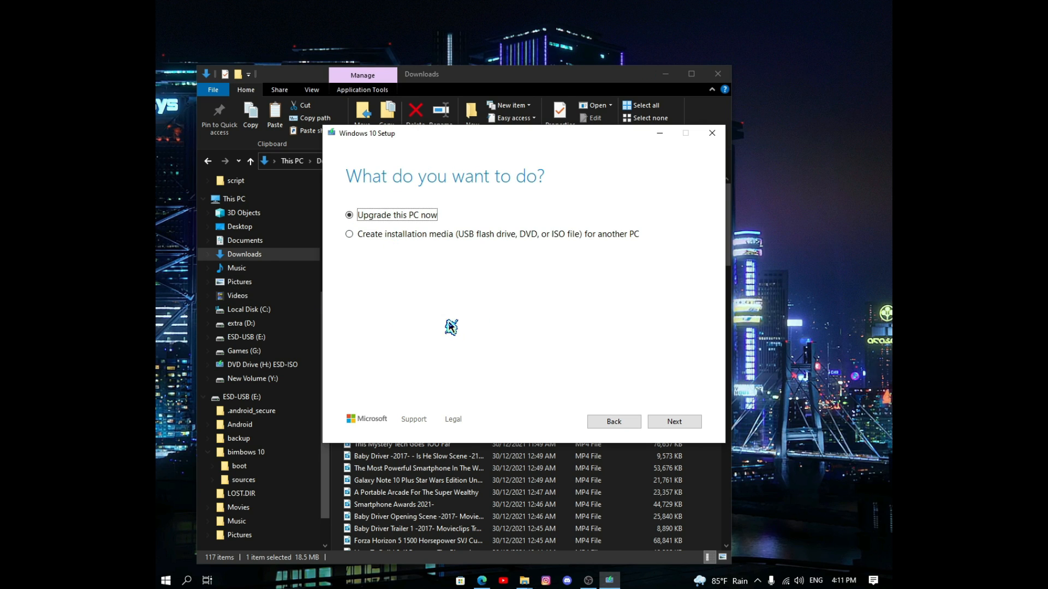
# Step: Choose to create installation media with English (United States) and 64-bit (x64), recommended options off
pyautogui.click(349, 234)
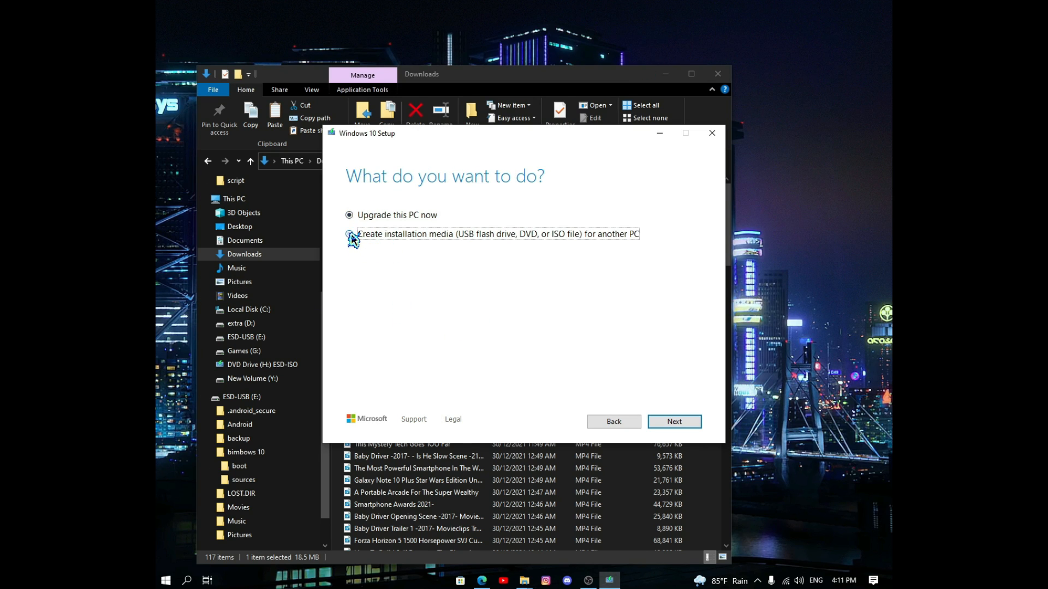
pyautogui.click(667, 421)
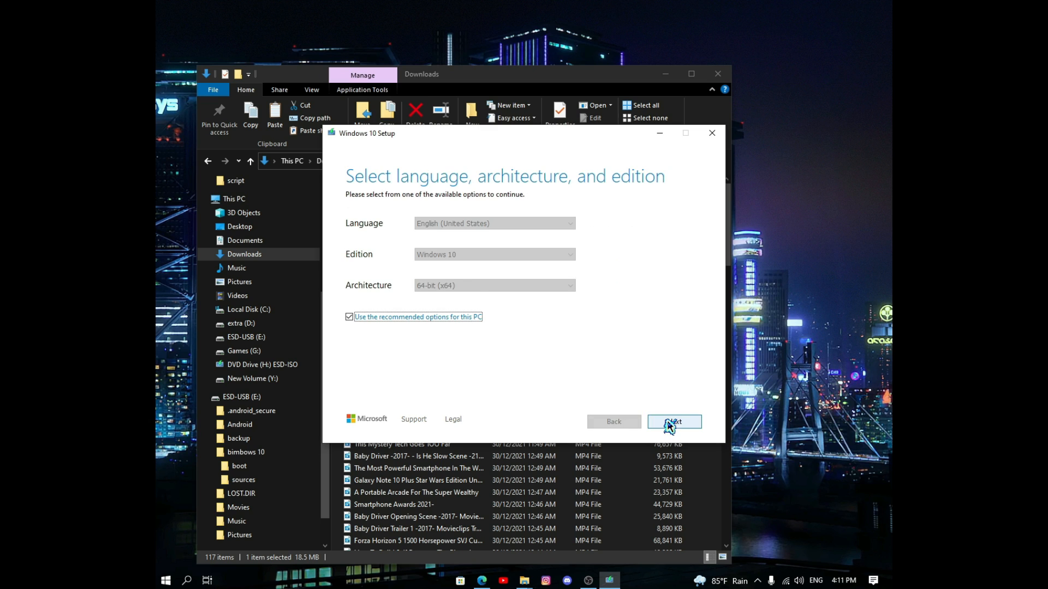
pyautogui.click(359, 317)
pyautogui.click(433, 287)
pyautogui.click(450, 295)
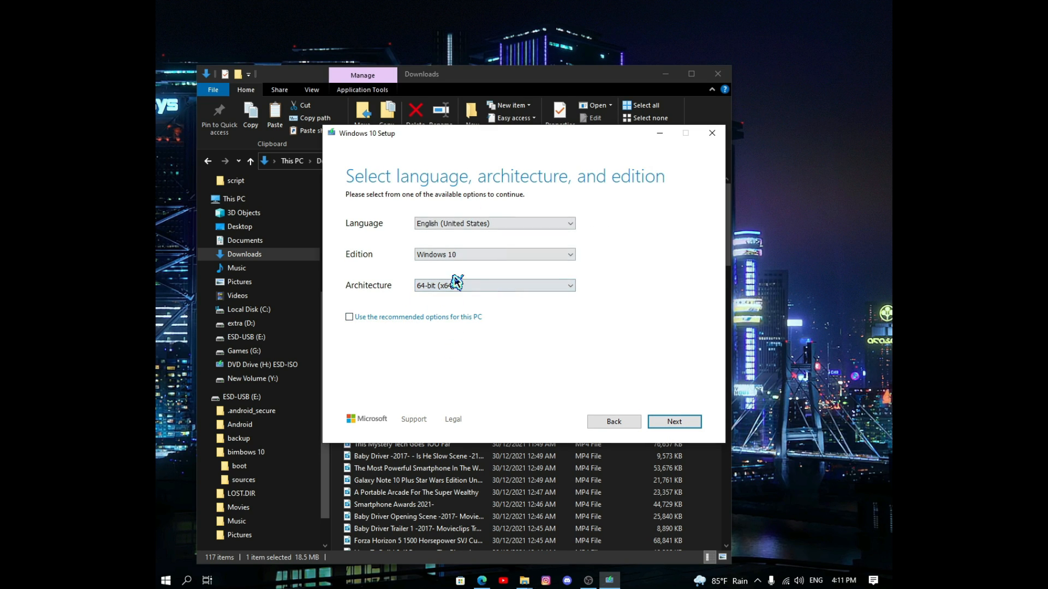
pyautogui.click(476, 224)
pyautogui.click(489, 235)
# Step: Try USB drive New Volume (Y:), then ISO file, cancel the save location, and back out
pyautogui.click(677, 423)
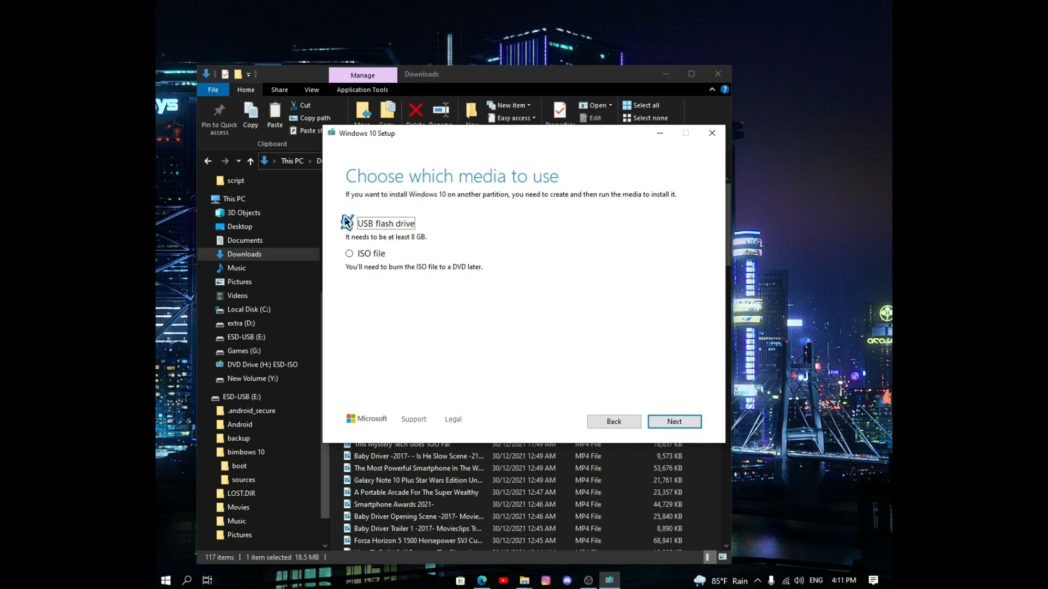
pyautogui.click(668, 423)
pyautogui.click(385, 256)
pyautogui.click(605, 422)
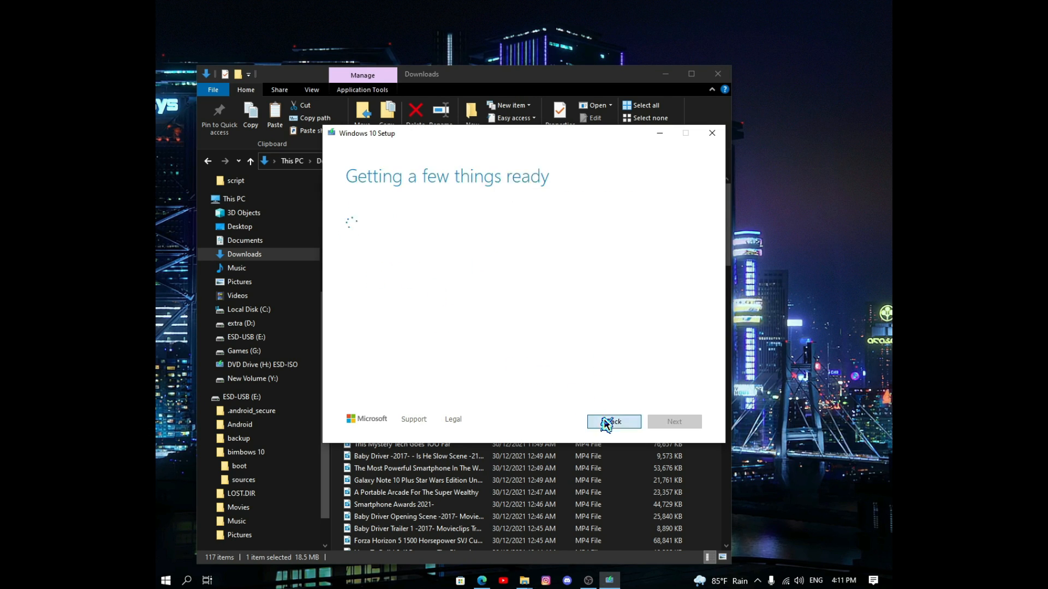
pyautogui.click(358, 254)
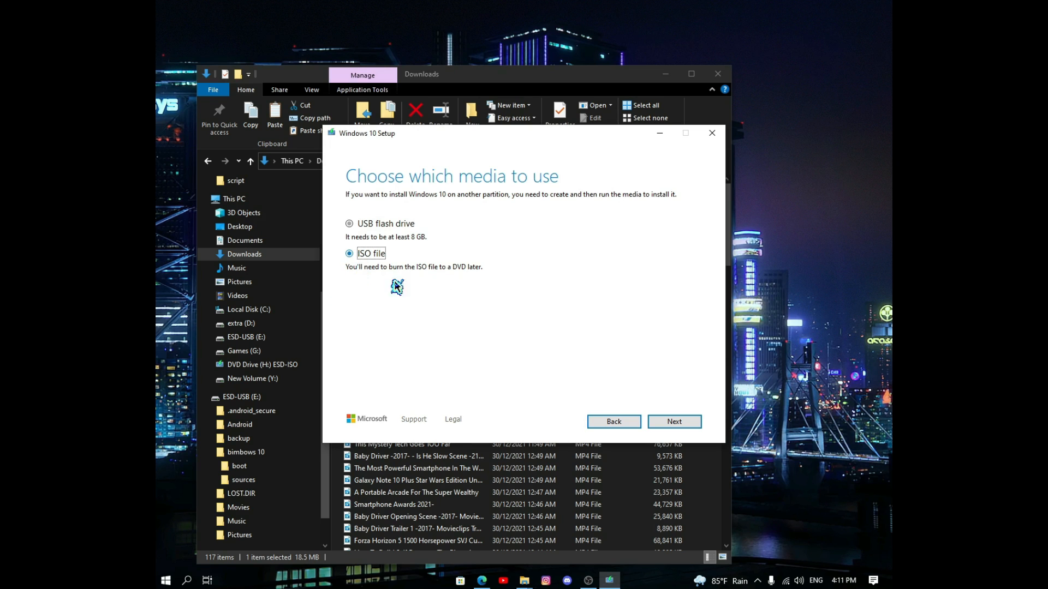
pyautogui.click(677, 423)
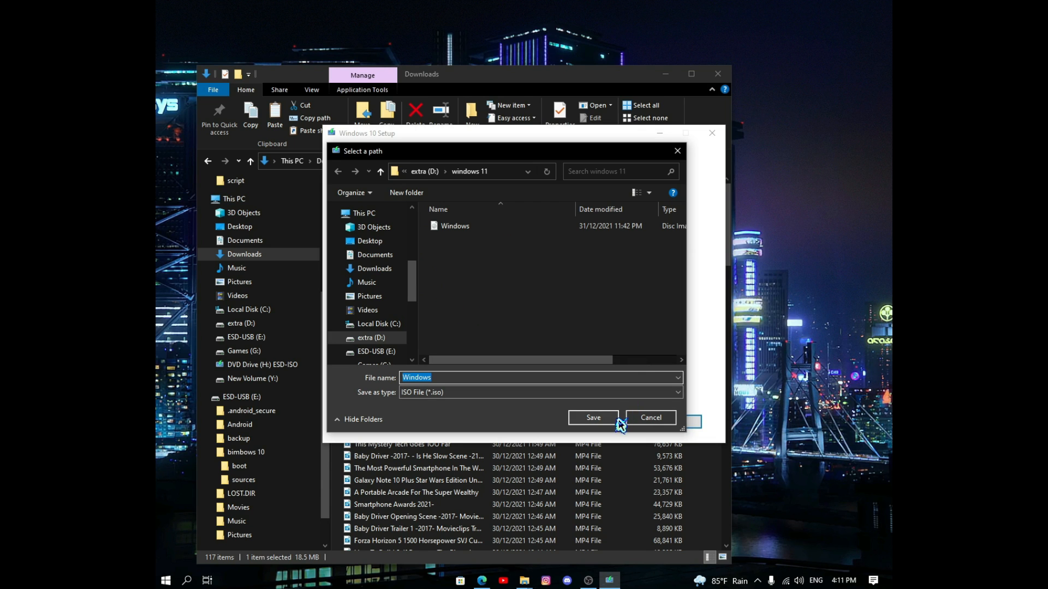
pyautogui.click(646, 419)
pyautogui.click(614, 421)
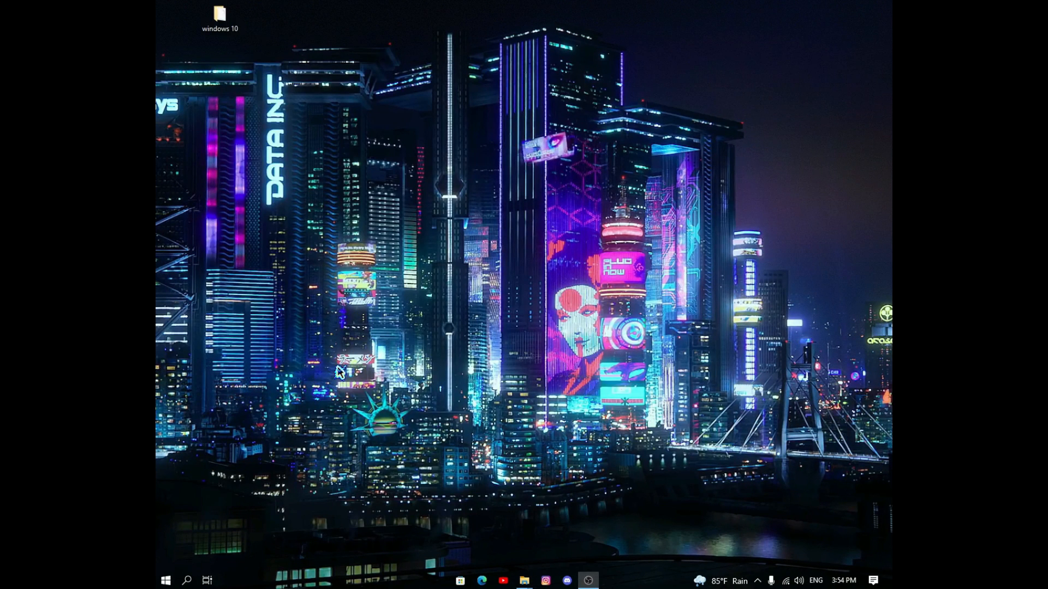
# Step: In a new Explorer window, mount the Windows disc image from the windows 11 folder on extra (D:)
pyautogui.rightClick(528, 583)
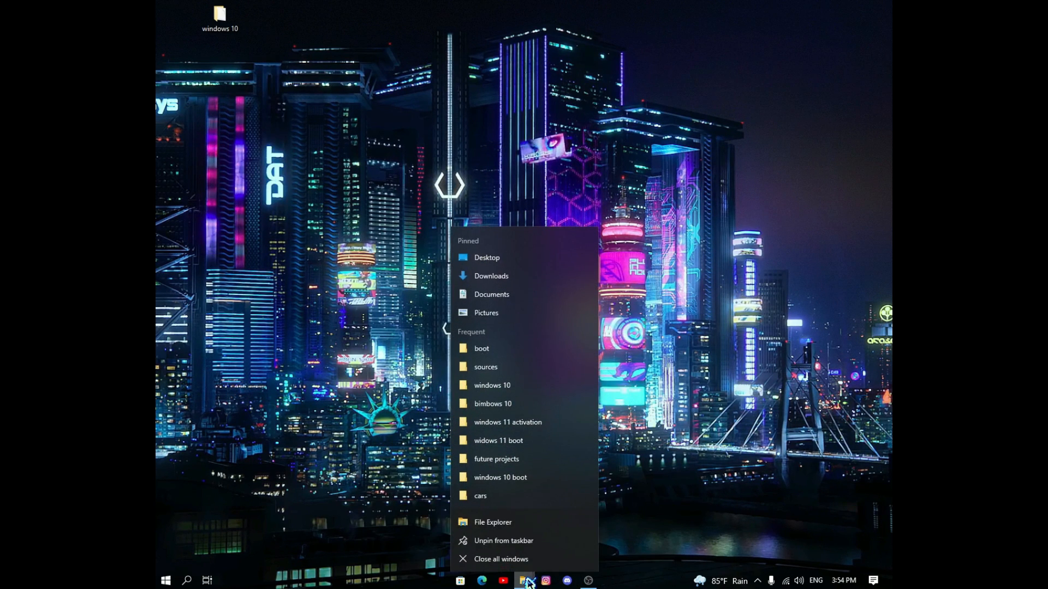
pyautogui.click(533, 524)
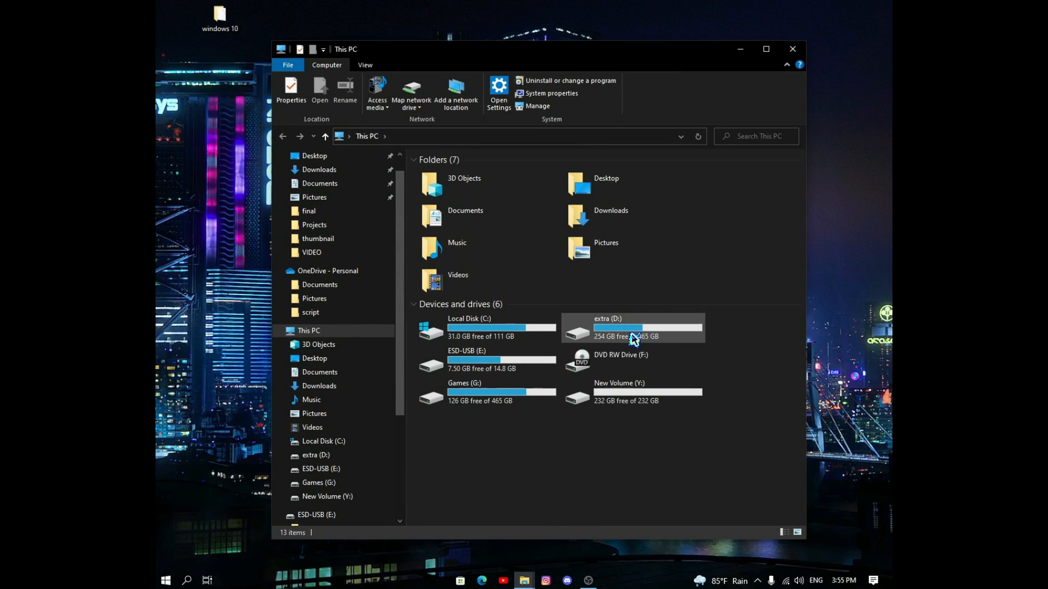
pyautogui.doubleClick(608, 338)
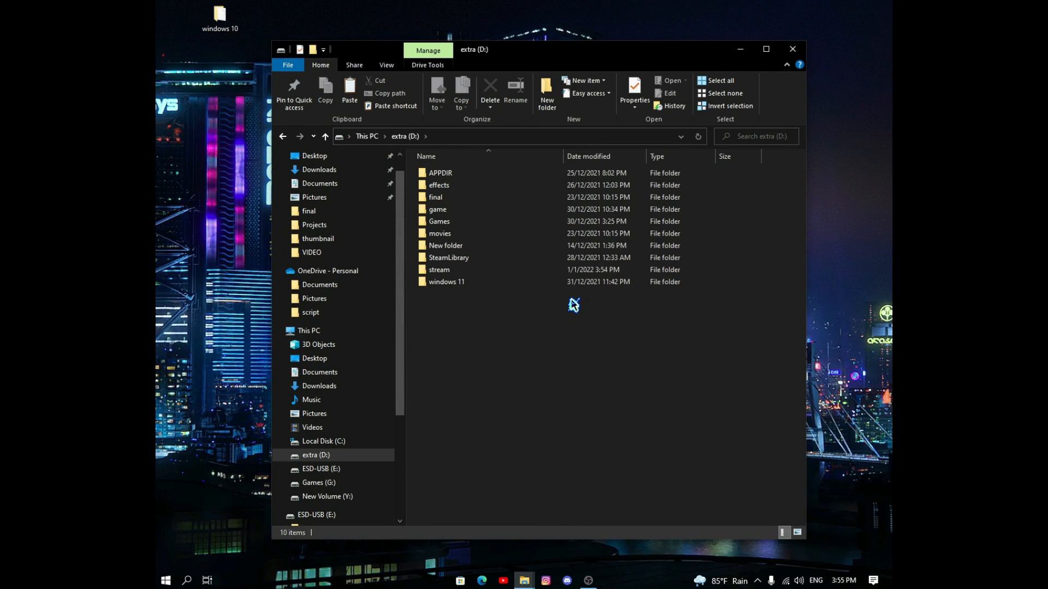
pyautogui.doubleClick(484, 283)
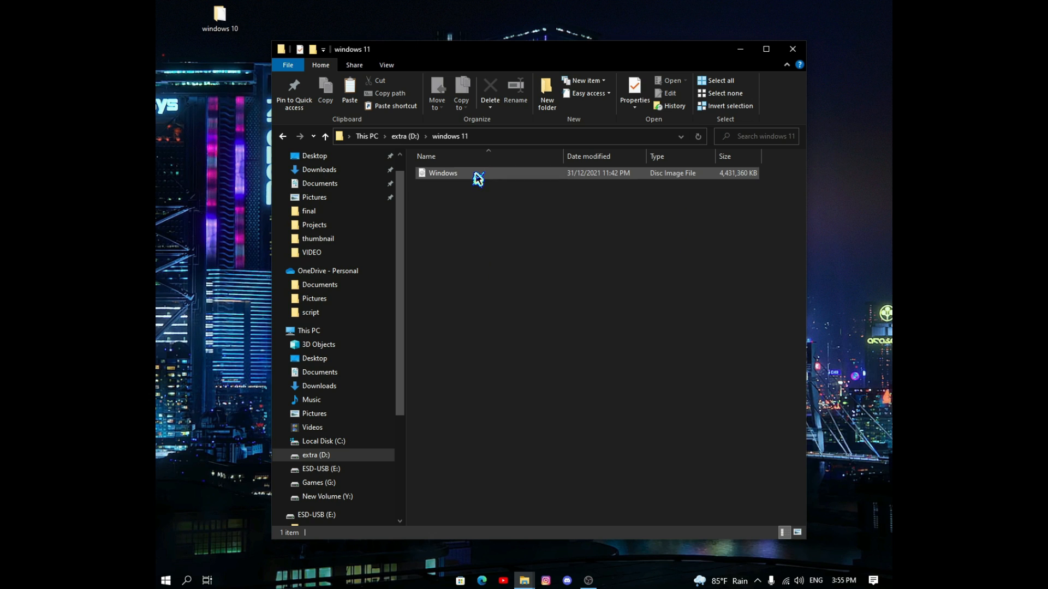
pyautogui.doubleClick(475, 173)
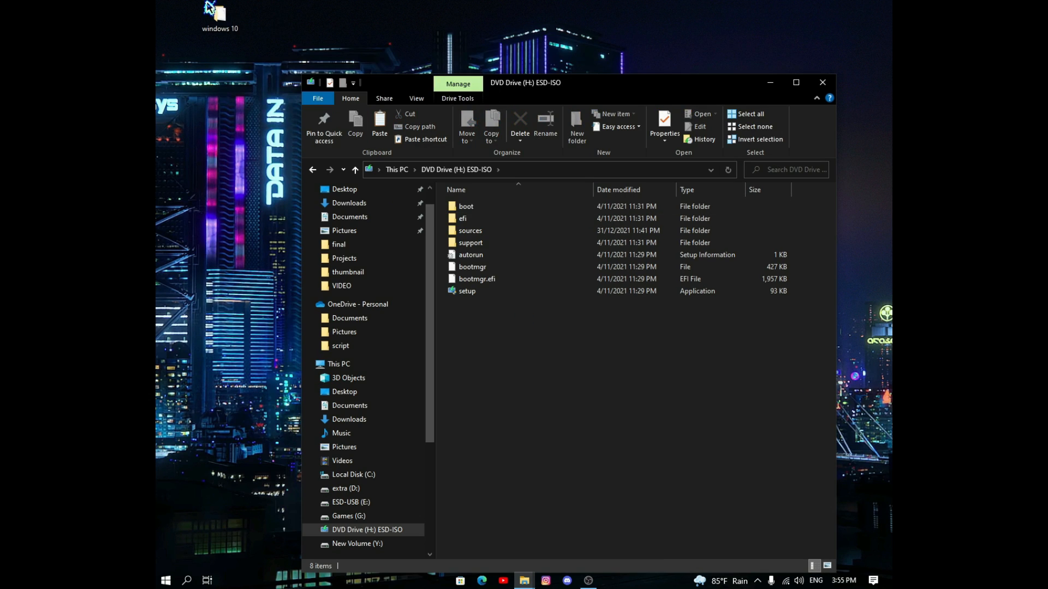
# Step: Copy install.esd from the mounted image's sources into New Volume (Y:)'s sources, replacing the existing file
pyautogui.doubleClick(534, 237)
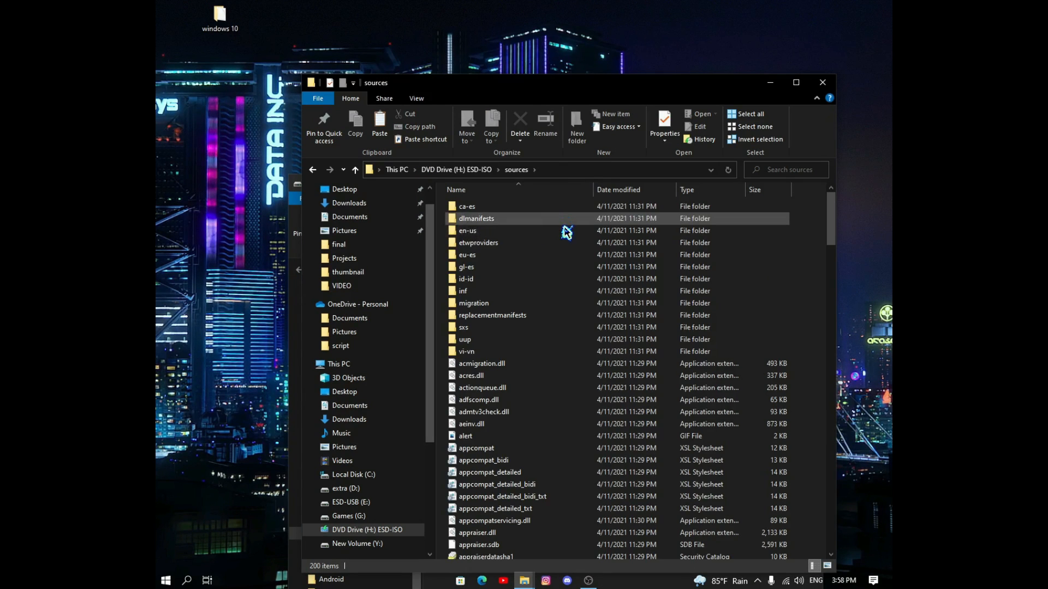
pyautogui.scroll(-3, 566, 262)
pyautogui.scroll(-20, 568, 273)
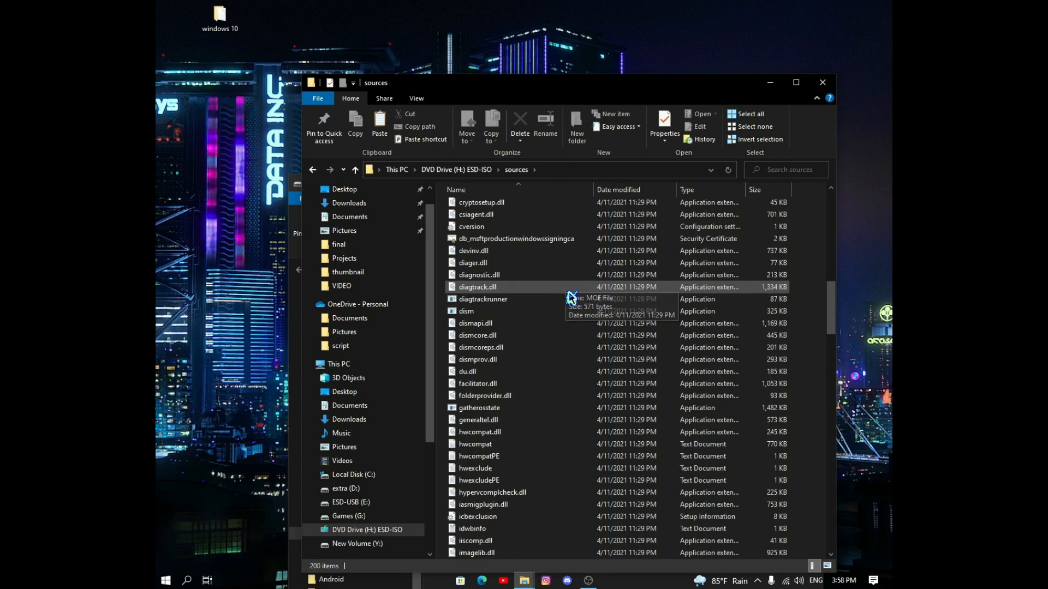
pyautogui.scroll(2, 545, 327)
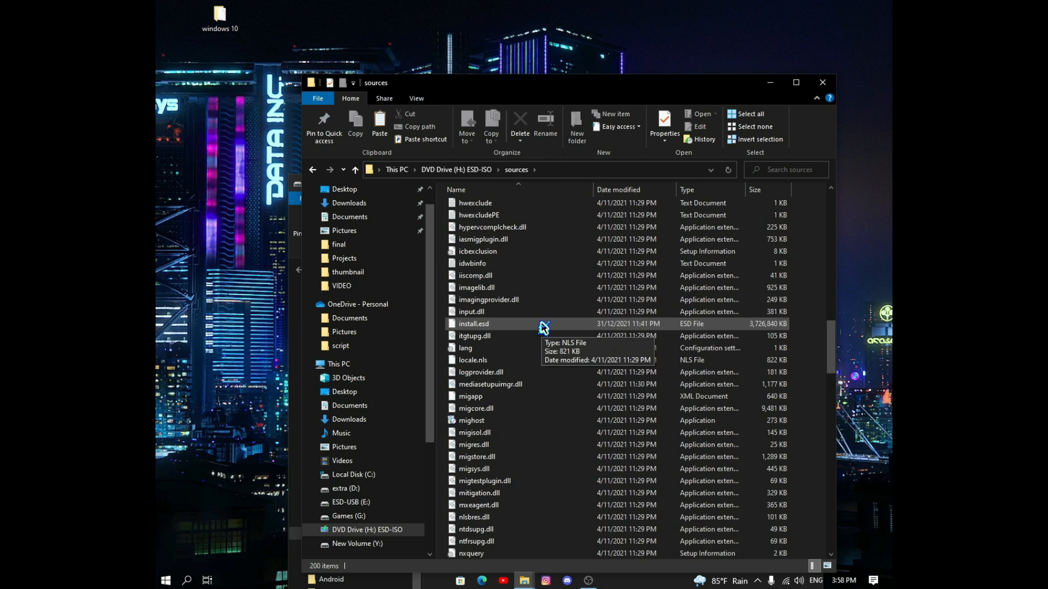
pyautogui.click(494, 330)
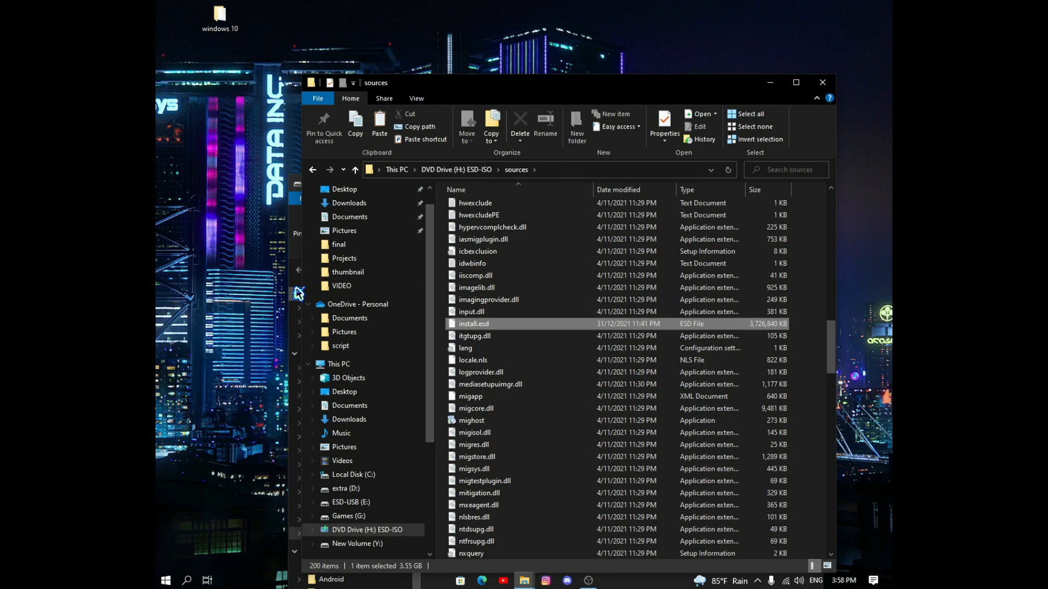
pyautogui.click(298, 293)
pyautogui.moveTo(527, 186); pyautogui.dragTo(499, 185)
pyautogui.moveTo(540, 91); pyautogui.dragTo(891, 92)
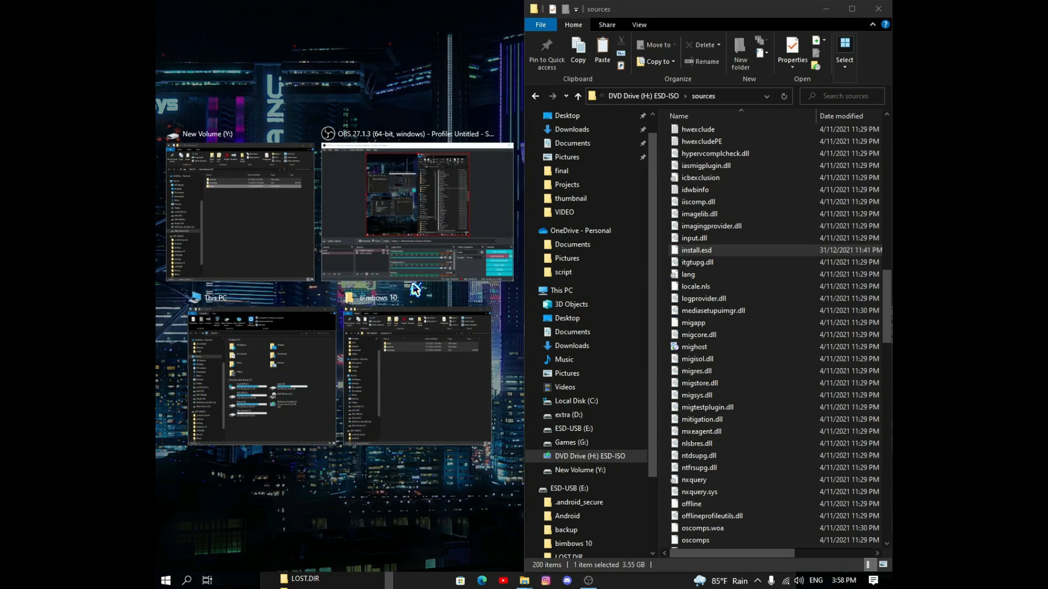
pyautogui.click(297, 257)
pyautogui.moveTo(723, 252); pyautogui.dragTo(477, 127)
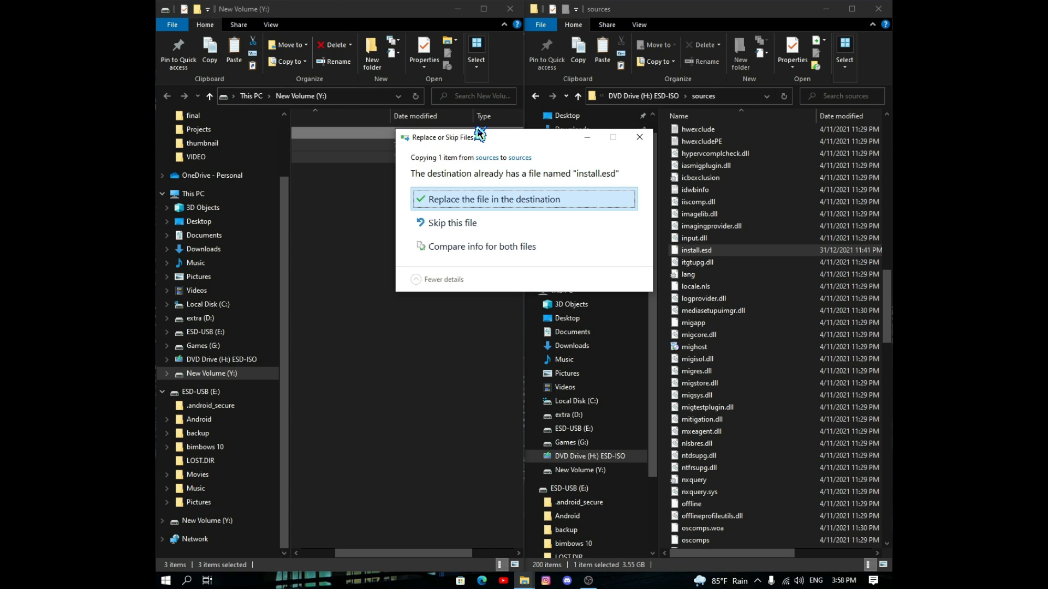
pyautogui.click(482, 203)
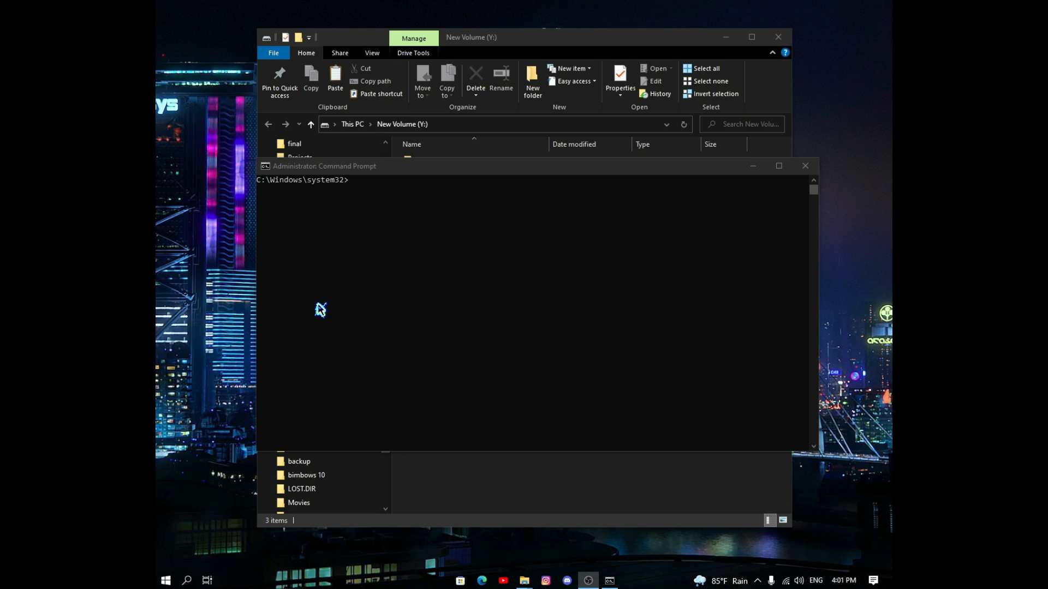
# Step: Launch Command Prompt as administrator from the Start search
pyautogui.moveTo(554, 163); pyautogui.dragTo(522, 126)
pyautogui.click(186, 580)
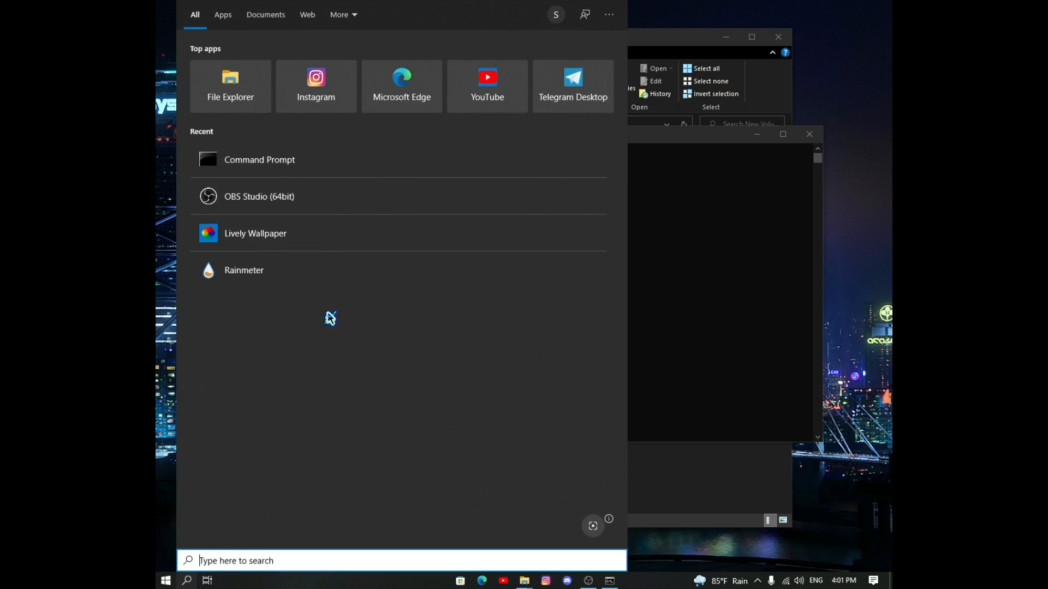
pyautogui.rightClick(318, 158)
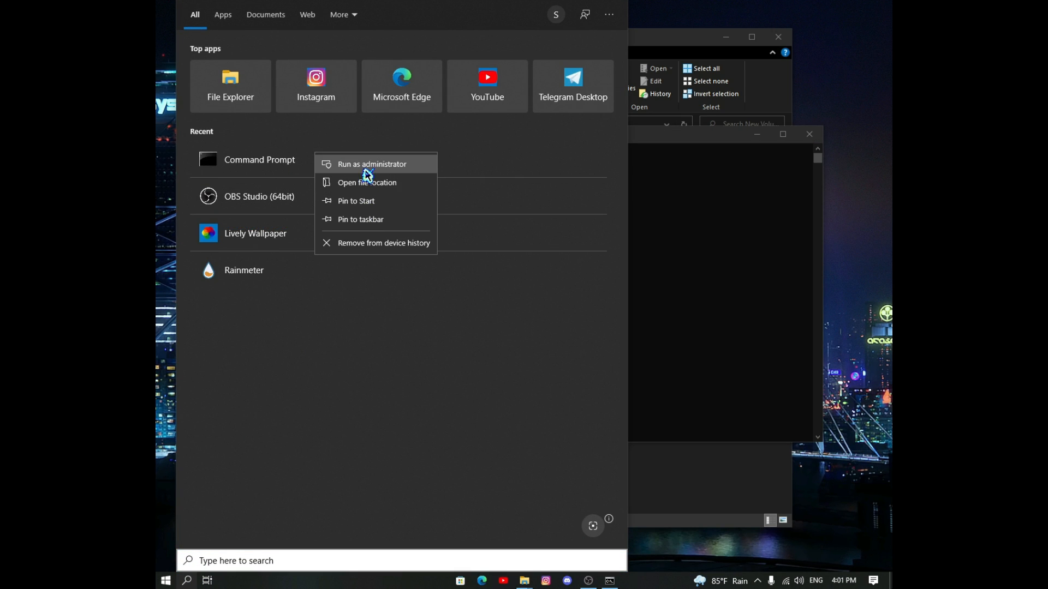
pyautogui.click(666, 245)
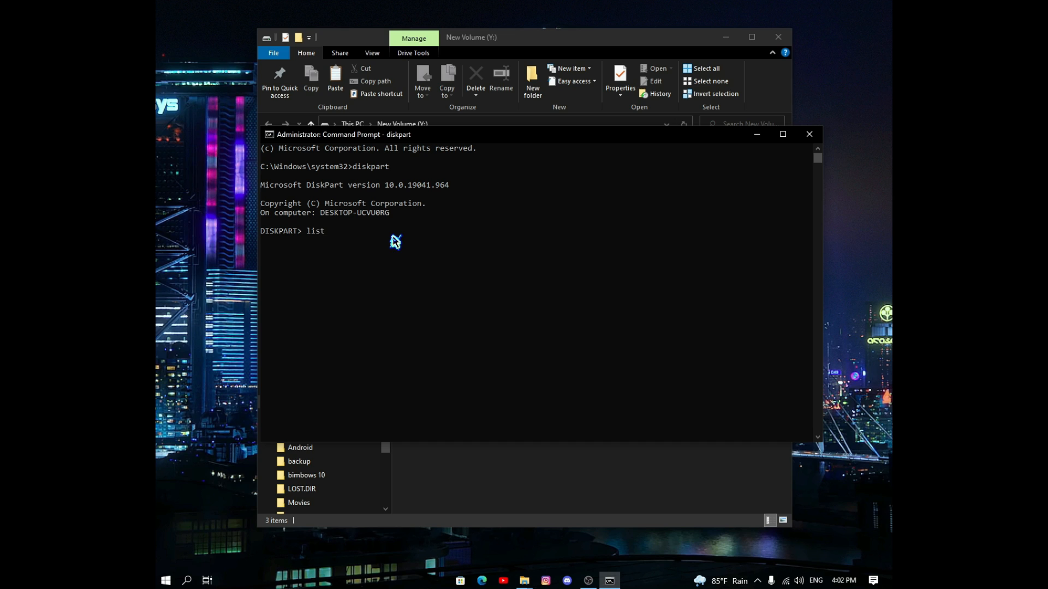
# Step: In DiskPart, list the disks and select disk 4, the 232 GB drive
pyautogui.press('Return')
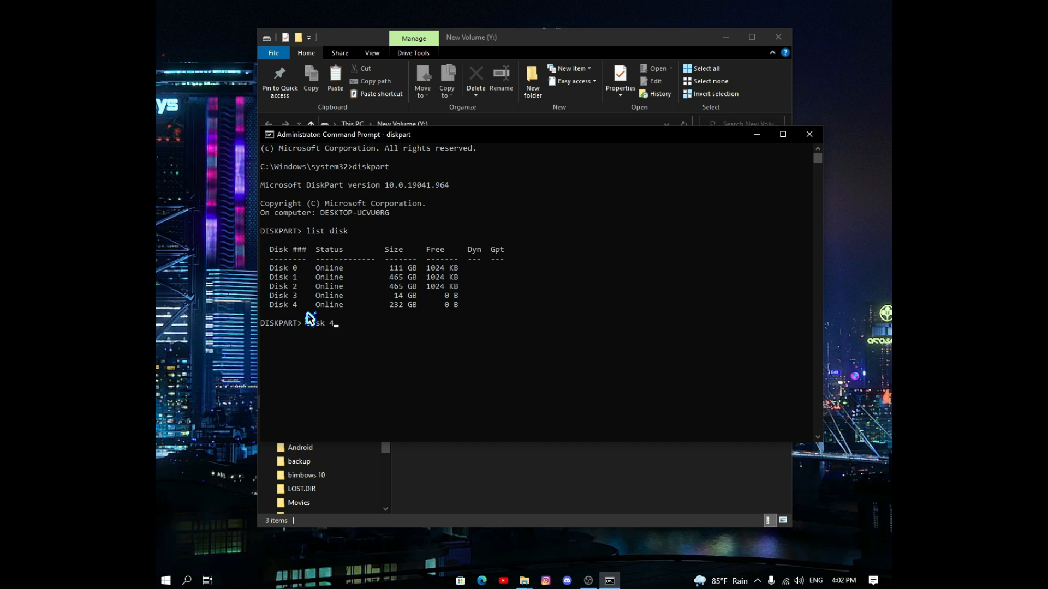
pyautogui.press('Return')
pyautogui.scroll(9, 310, 319)
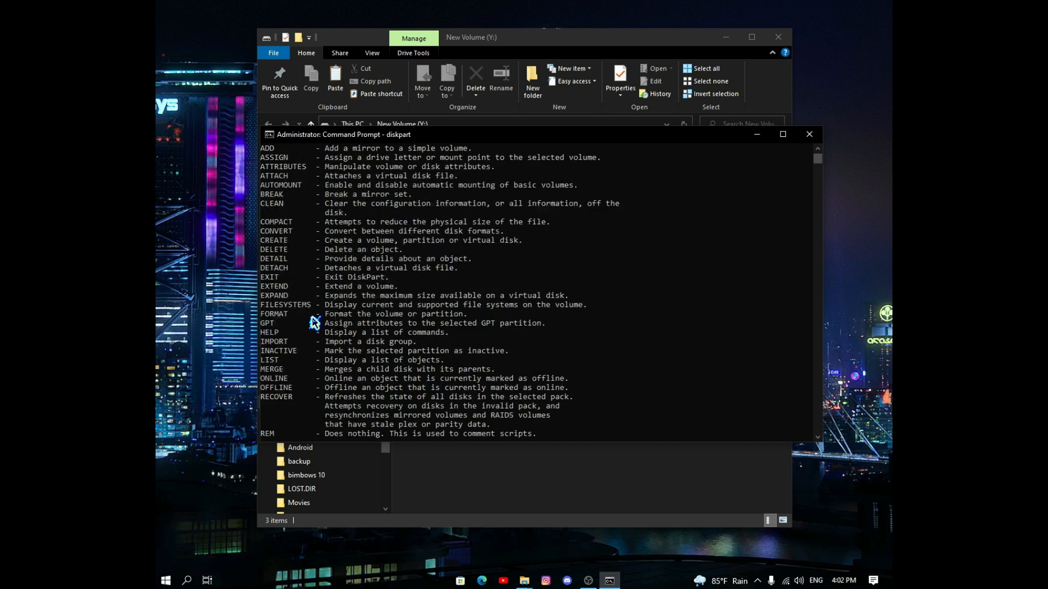
pyautogui.scroll(-6, 322, 326)
pyautogui.scroll(-11, 324, 328)
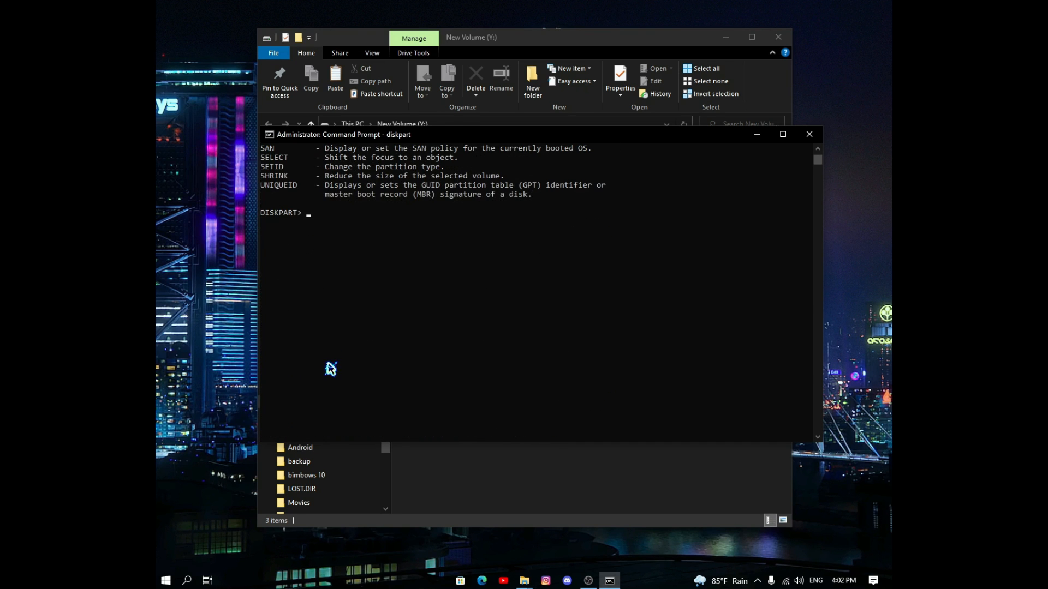
pyautogui.write('select disk 4')
pyautogui.press('Return')
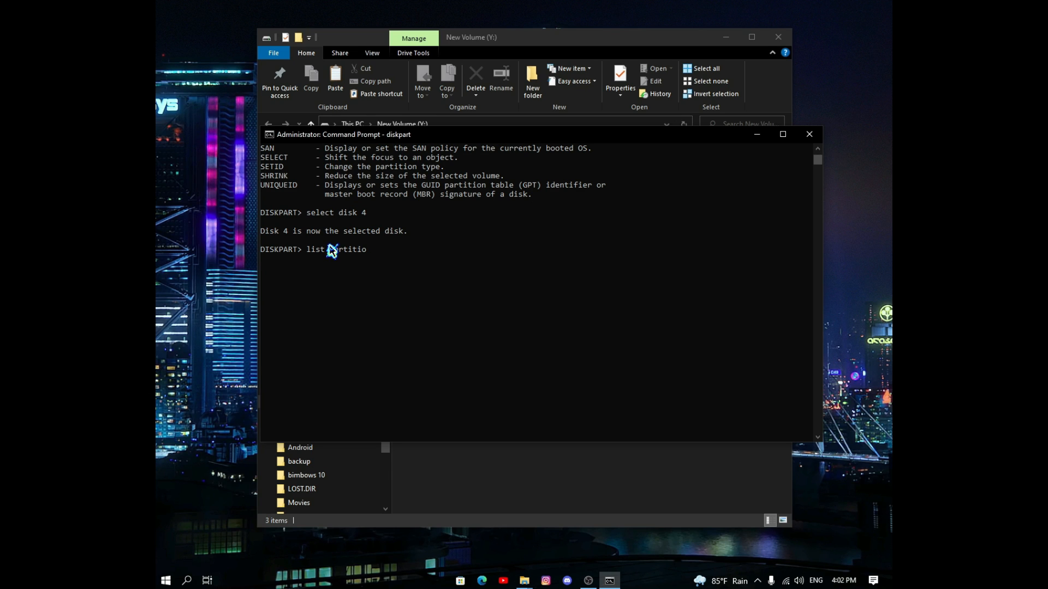
# Step: List disk 4's partitions, select partition 1, mark it active, and exit DiskPart
pyautogui.press('Return')
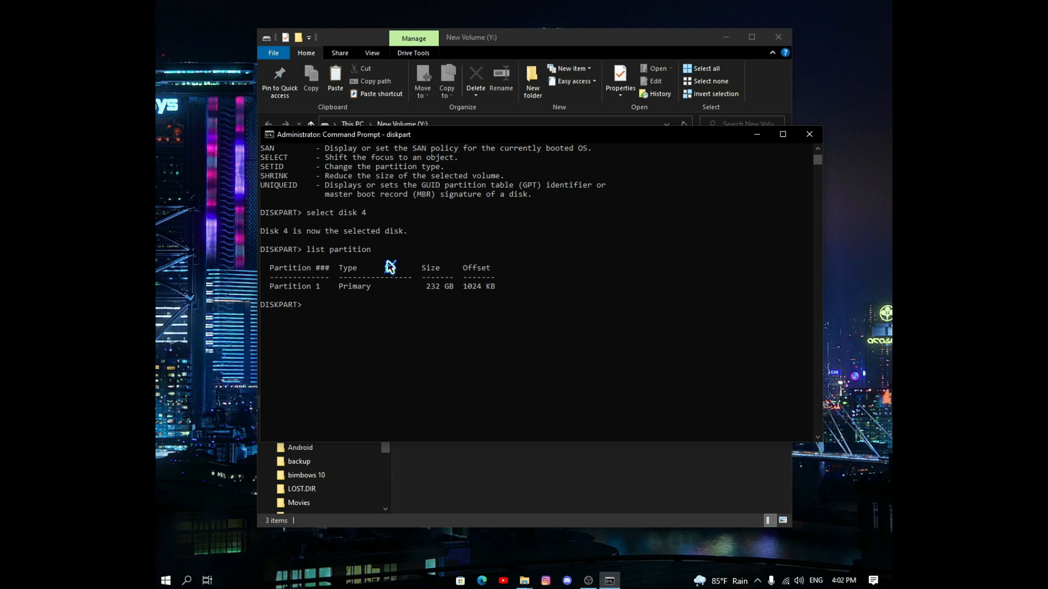
pyautogui.write('select partition 1')
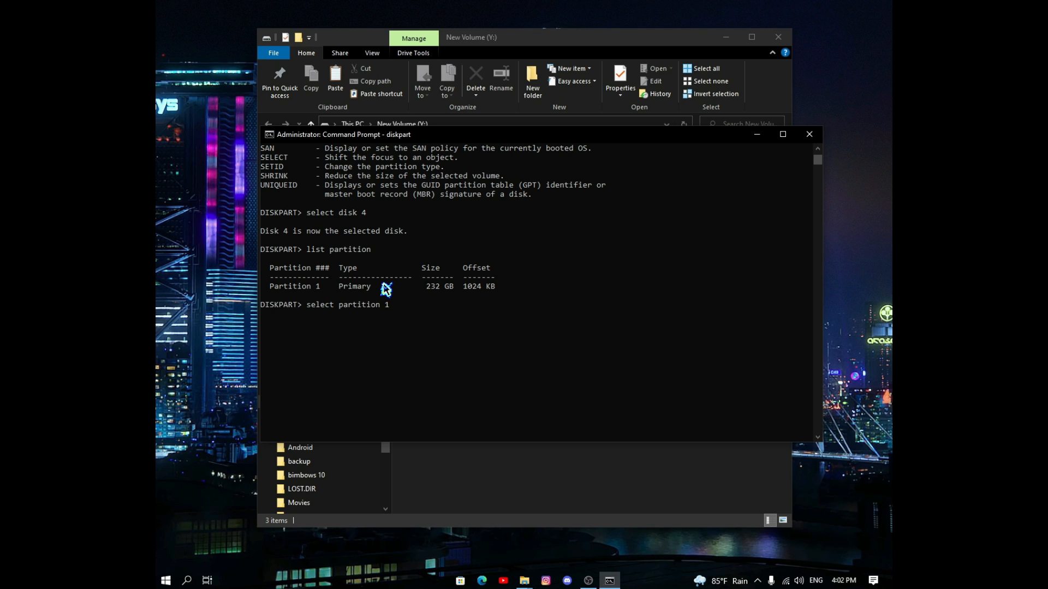
pyautogui.press('Return')
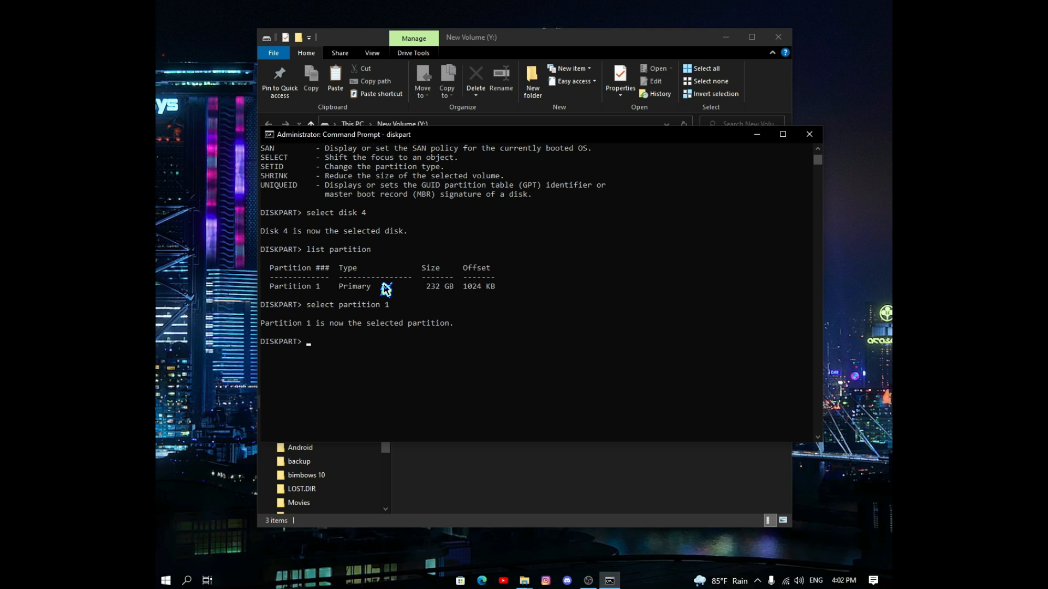
pyautogui.write('active')
pyautogui.press('Return')
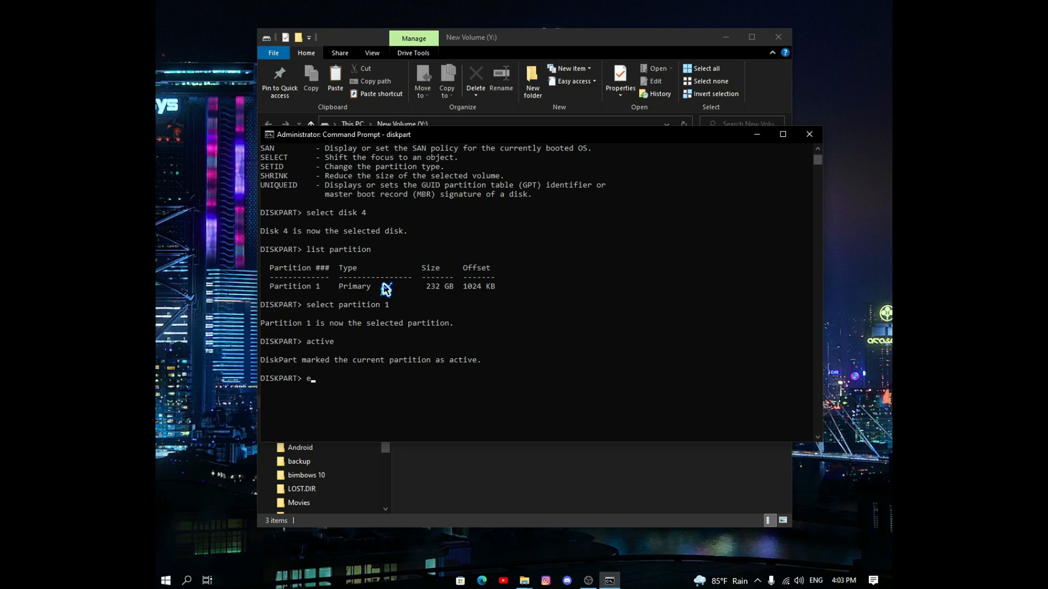
pyautogui.press('Return')
pyautogui.scroll(-2, 355, 327)
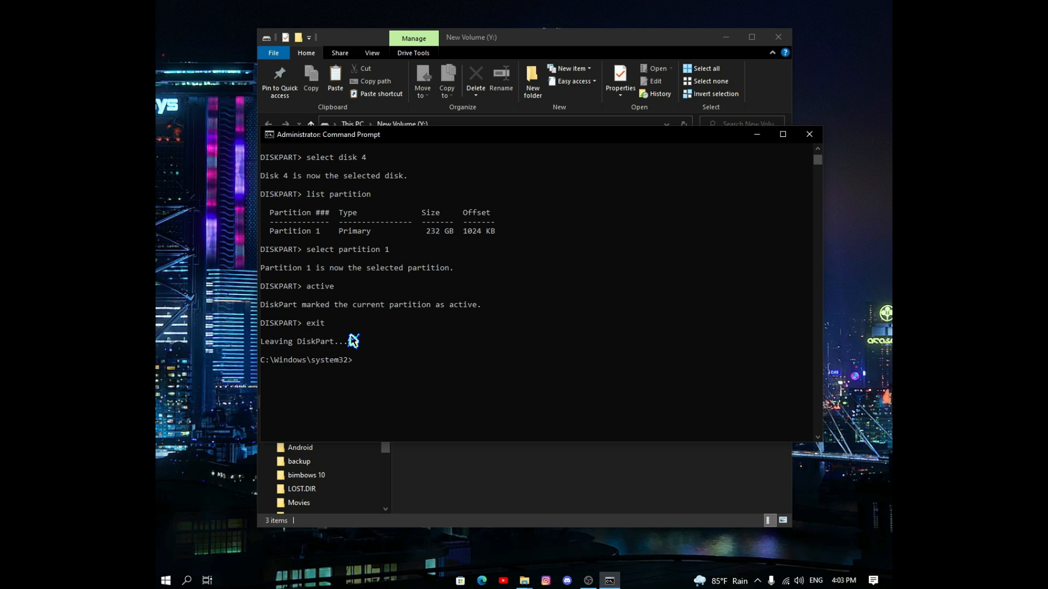
# Step: From the Y: prompt, run boot\bootsect.exe /nt60 y: to write BOOTMGR-compatible boot code to the USB
pyautogui.click(412, 483)
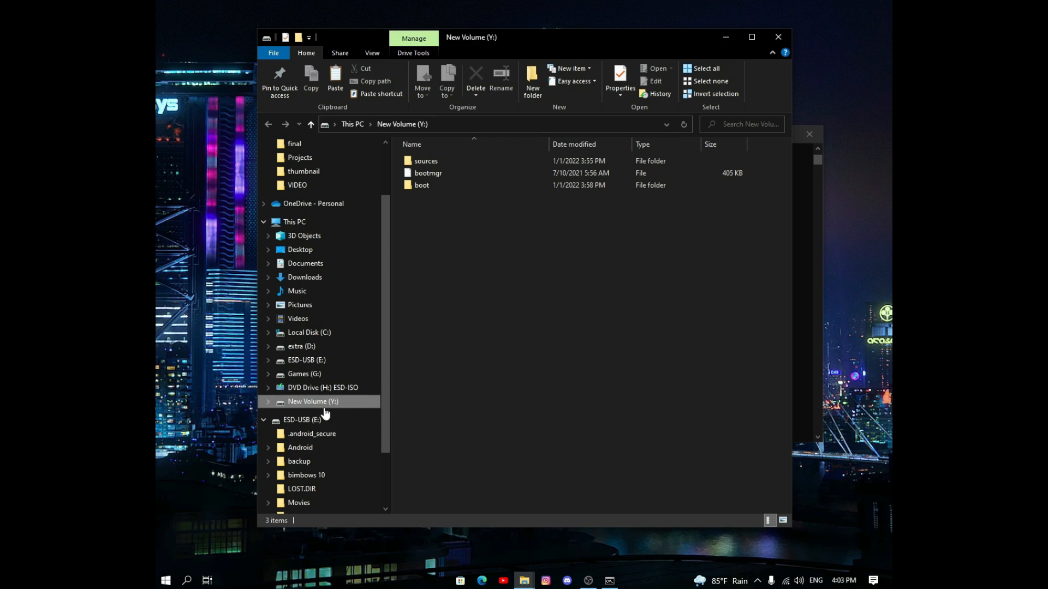
pyautogui.click(811, 359)
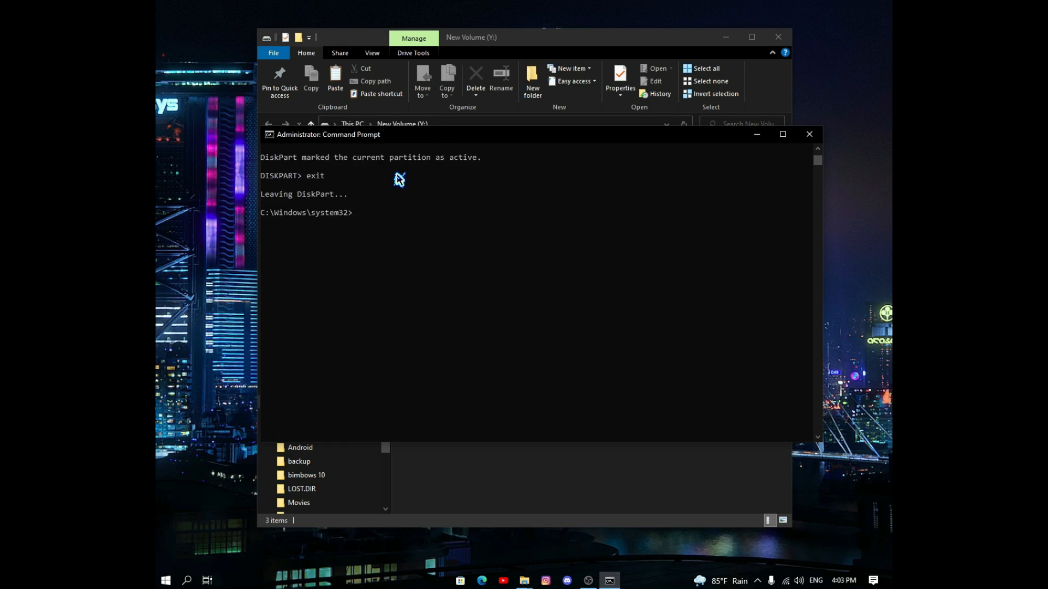
pyautogui.scroll(4, 399, 176)
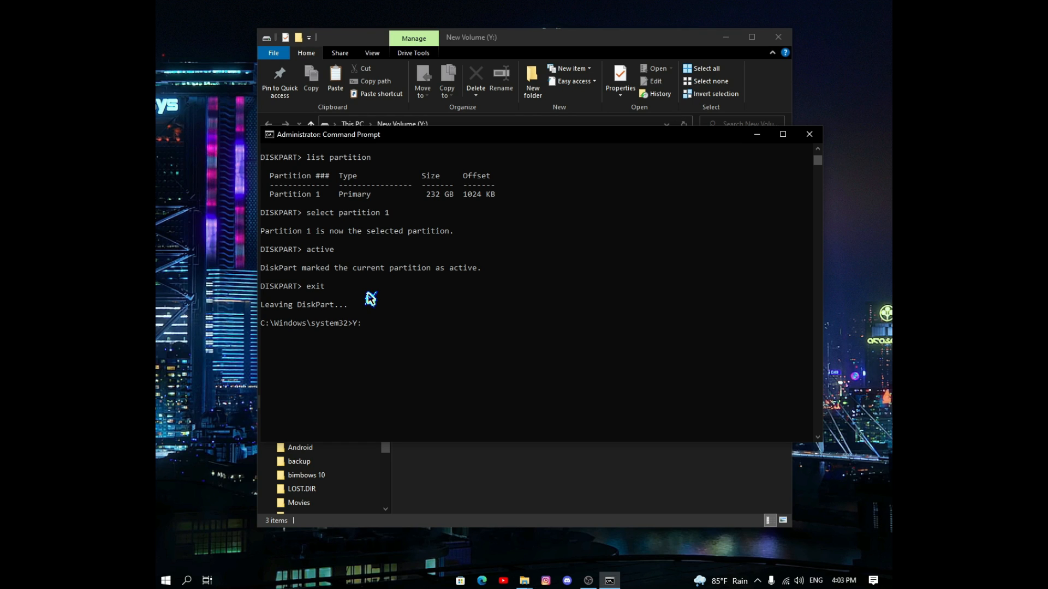
pyautogui.press('Return')
pyautogui.write('boot\\bootsect.exe /nt60 y:')
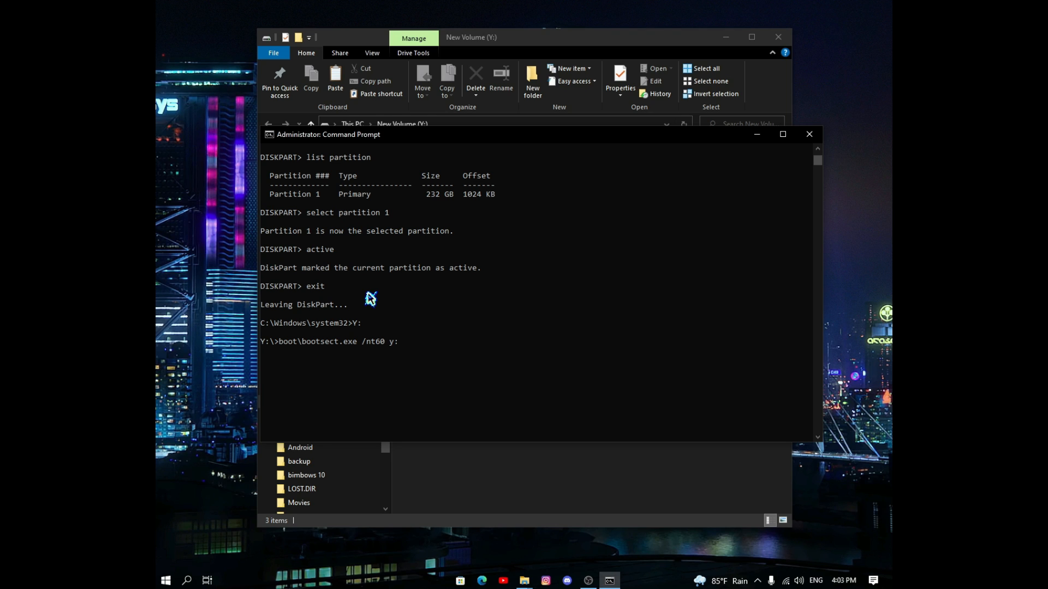
pyautogui.press('Return')
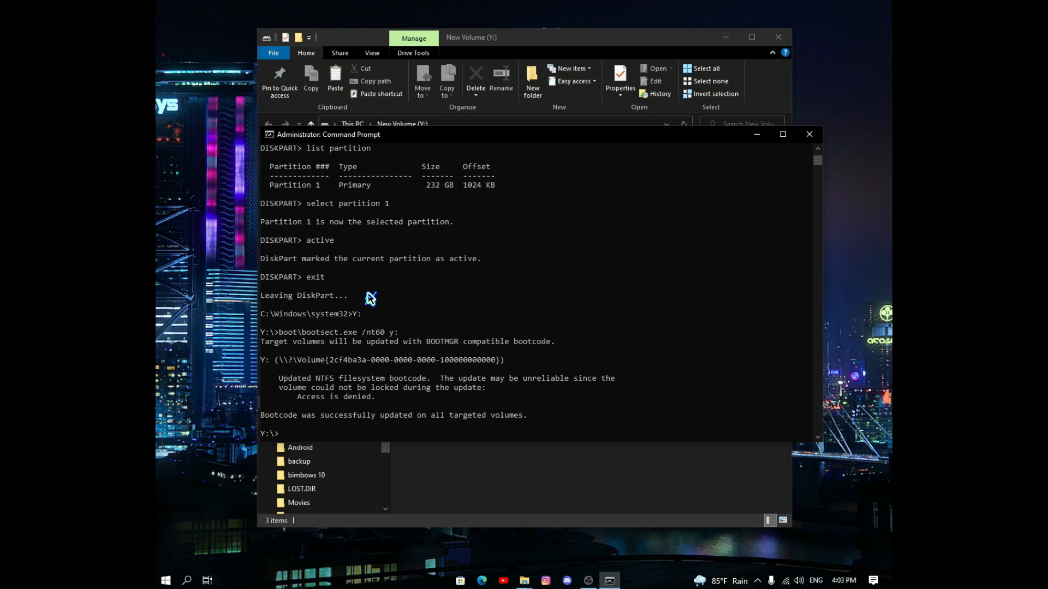
# Step: Close Command Prompt with exit, leaving New Volume (Y:) in File Explorer
pyautogui.scroll(-2, 365, 317)
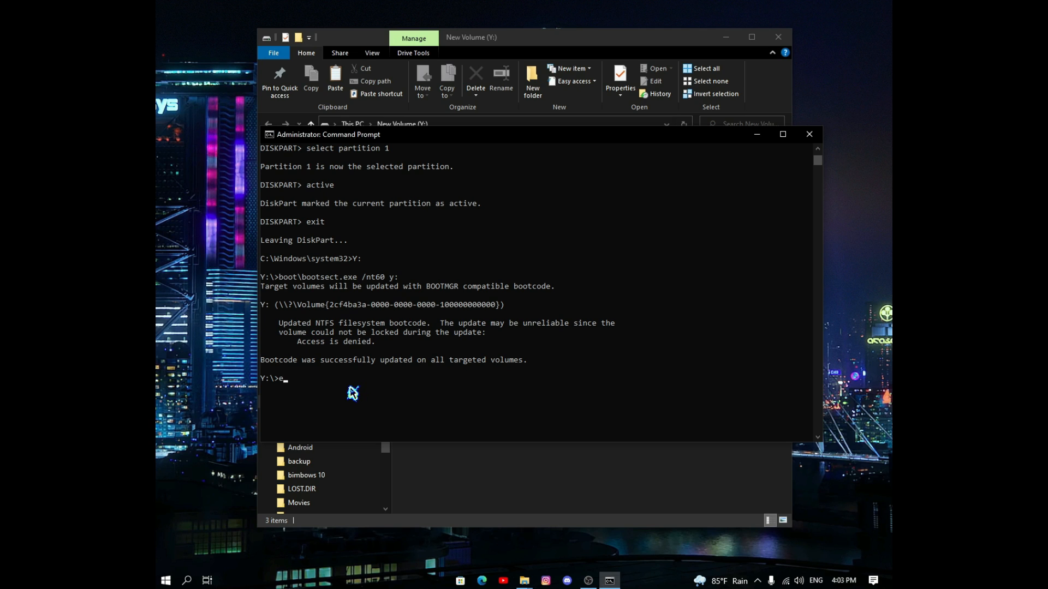
pyautogui.write('exit')
pyautogui.press('Return')
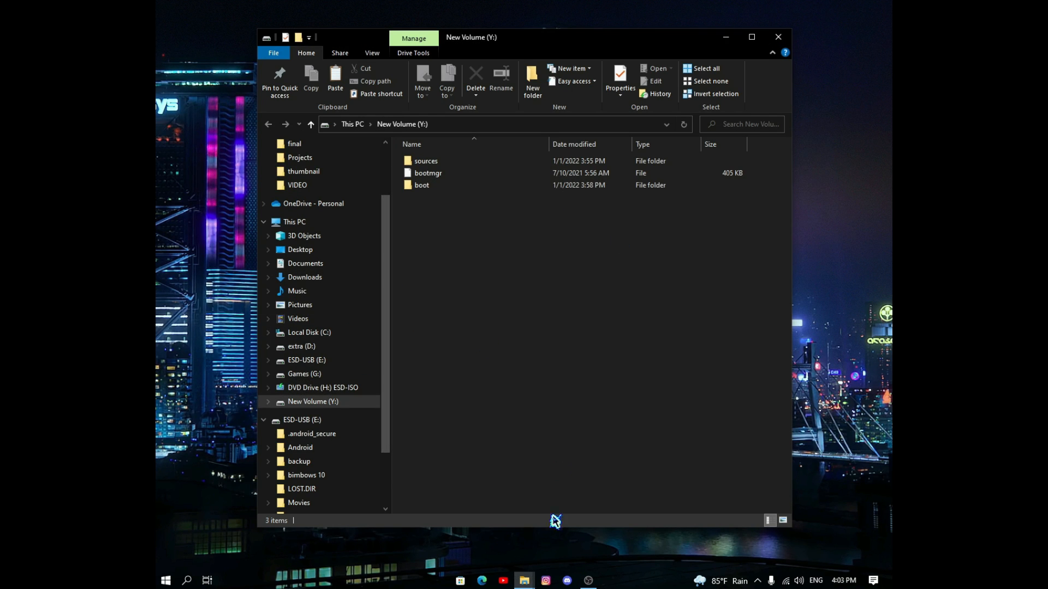
# Step: Confirm Y: holds boot, bootmgr and sources, then restart the HP Z400 into its Setup Utility
pyautogui.moveTo(530, 582)
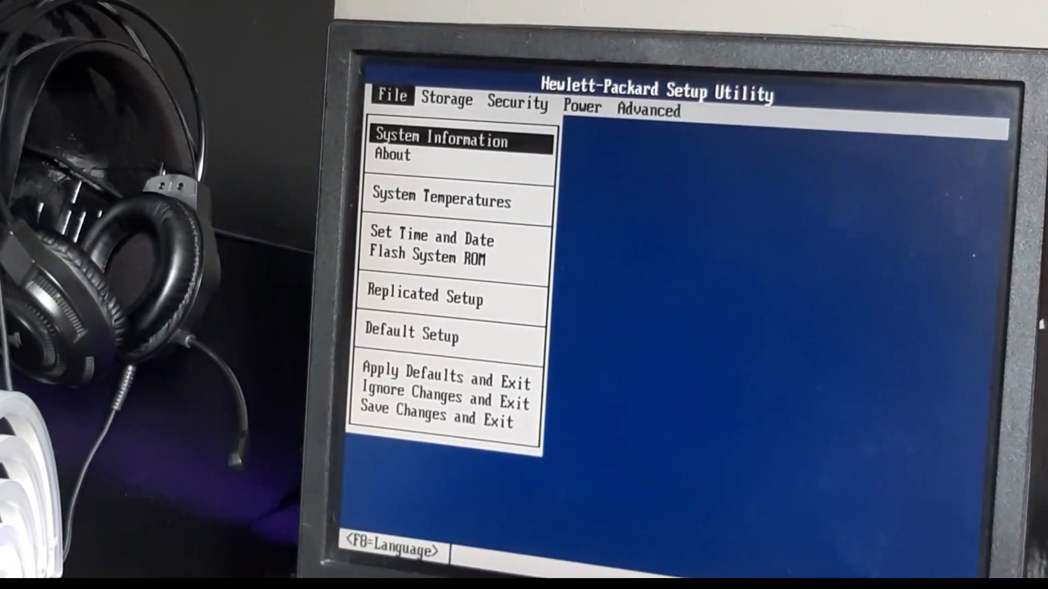
# Step: In Storage > Boot Order, move USB device to the top of the boot list
pyautogui.press('Right')
pyautogui.press('Down')
pyautogui.press('Down')
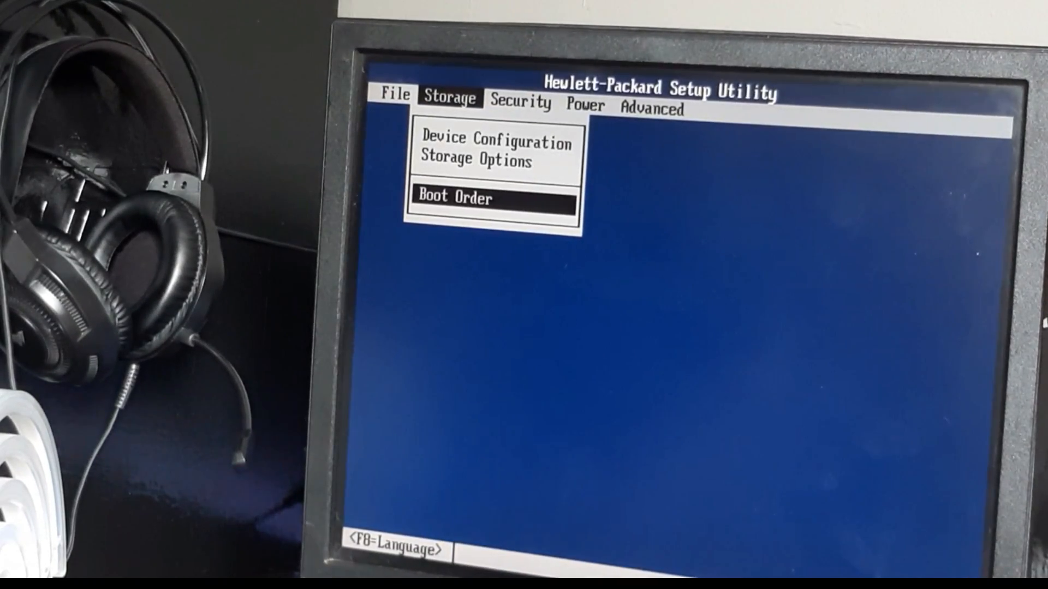
pyautogui.press('Return')
pyautogui.press('Down')
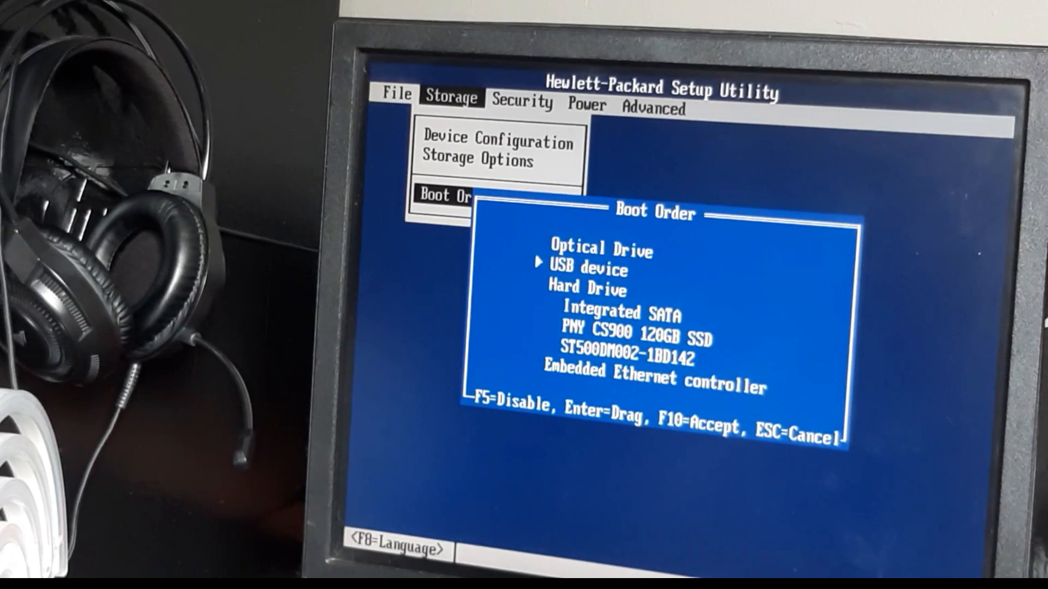
pyautogui.press('Return')
pyautogui.press('Up')
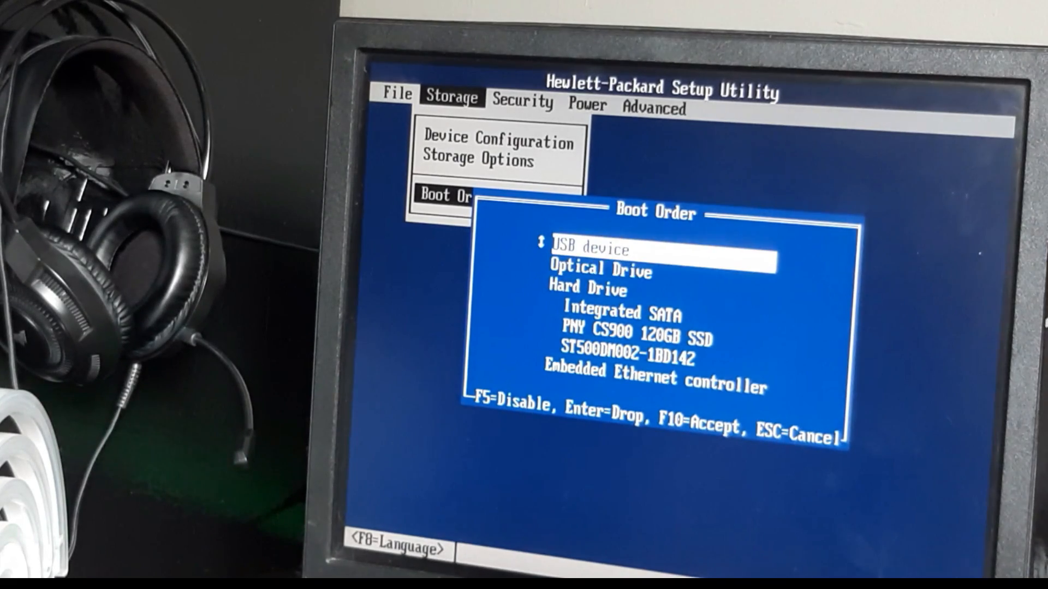
pyautogui.press('Return')
pyautogui.press('Down')
pyautogui.press('Down')
pyautogui.press('Up')
pyautogui.press('Up')
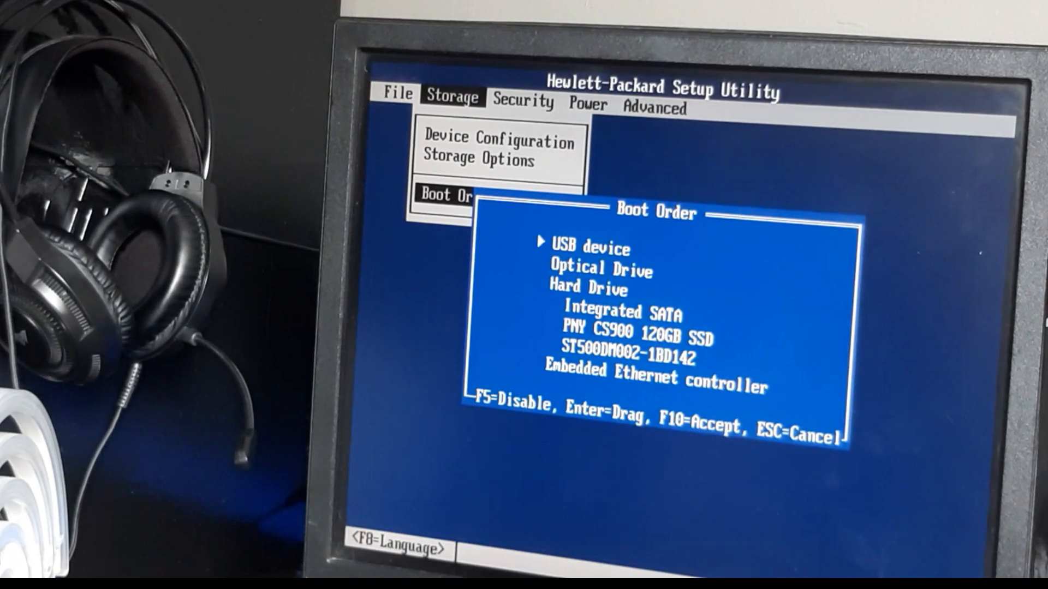
# Step: Under Hard Drive, place the PNY CS900 120GB SSD ahead of Integrated SATA
pyautogui.press('Down')
pyautogui.press('Down')
pyautogui.press('Down')
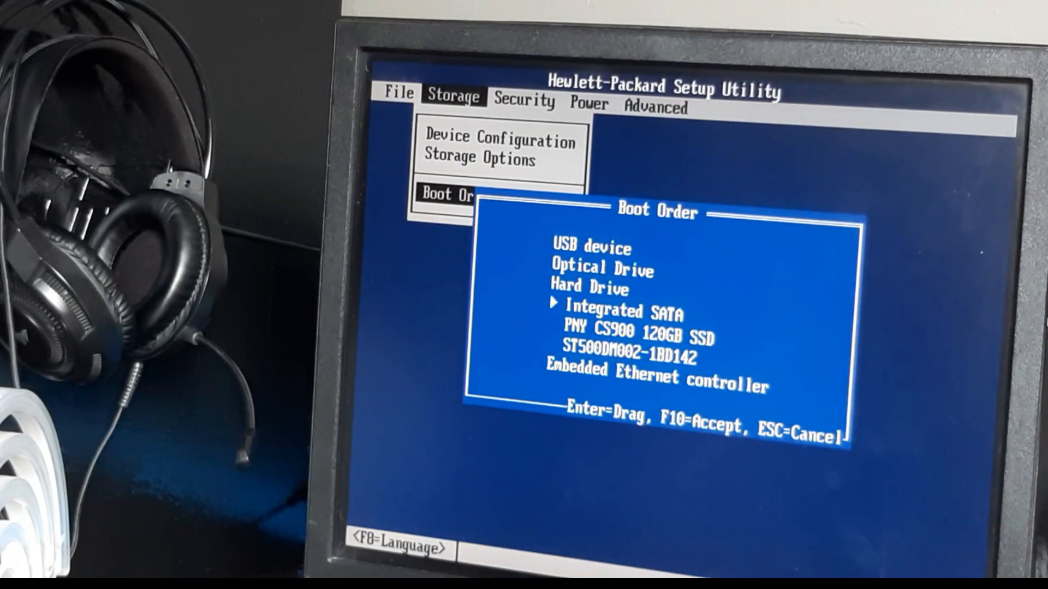
pyautogui.press('Return')
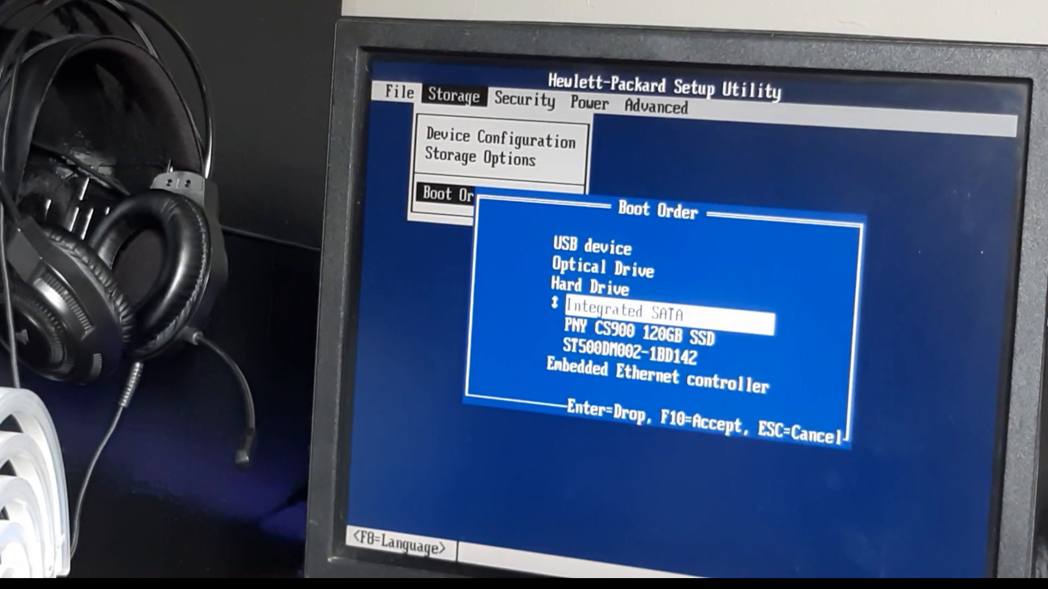
pyautogui.press('Down')
pyautogui.press('Down')
pyautogui.press('Up')
pyautogui.press('Up')
pyautogui.press('Return')
pyautogui.press('Return')
pyautogui.press('Down')
pyautogui.press('Return')
pyautogui.press('Up')
pyautogui.press('Up')
# Step: Reorder the groups to USB device first, then Hard Drive, then Optical Drive
pyautogui.press('Return')
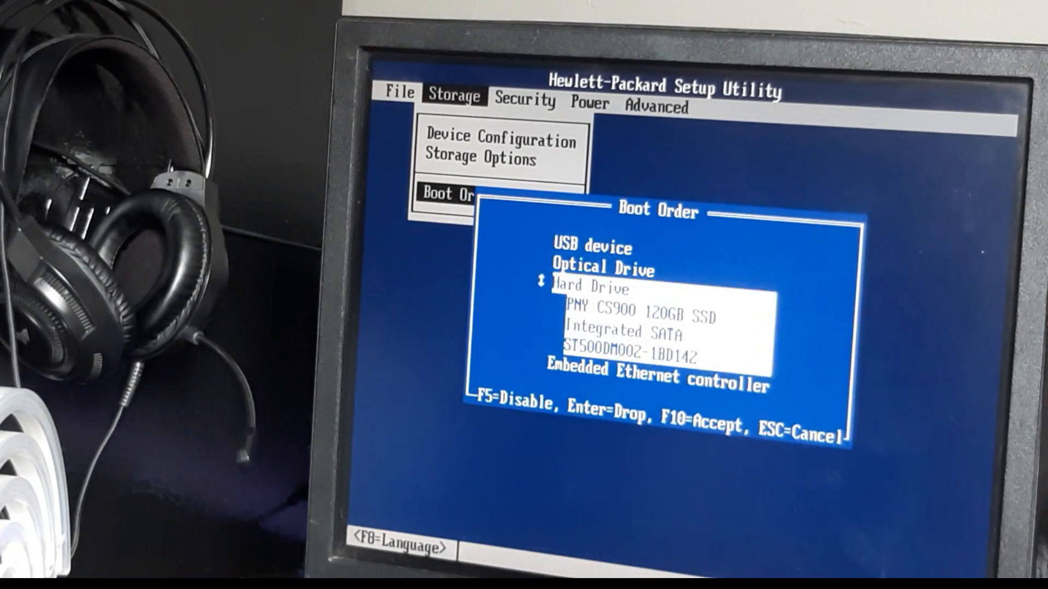
pyautogui.press('Up')
pyautogui.press('Up')
pyautogui.press('Return')
pyautogui.press('Down')
pyautogui.press('Down')
pyautogui.press('Up')
pyautogui.press('Up')
pyautogui.press('Down')
pyautogui.press('Down')
pyautogui.press('Down')
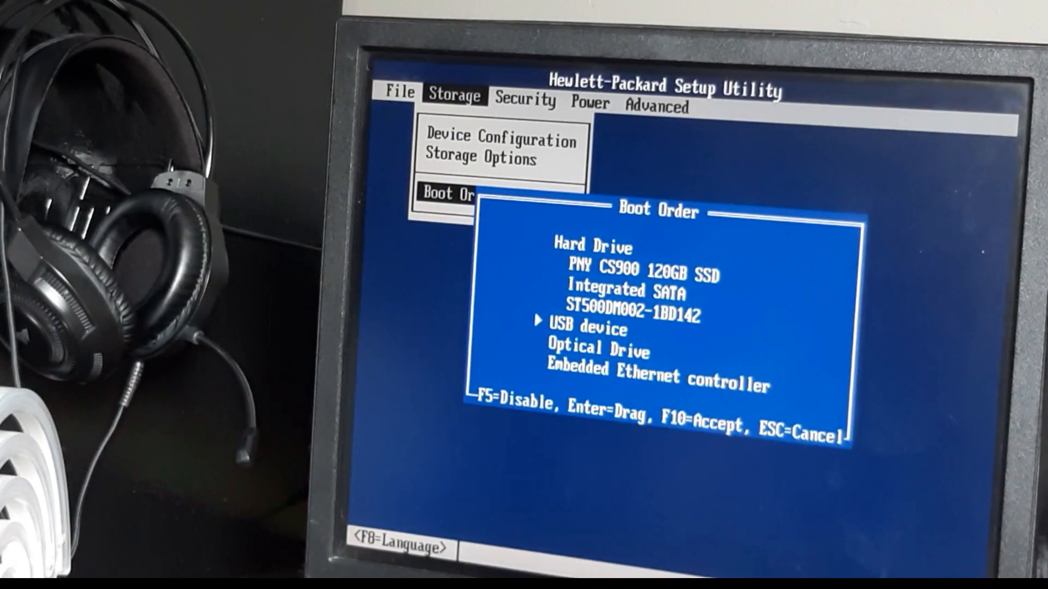
pyautogui.press('Return')
pyautogui.press('Up')
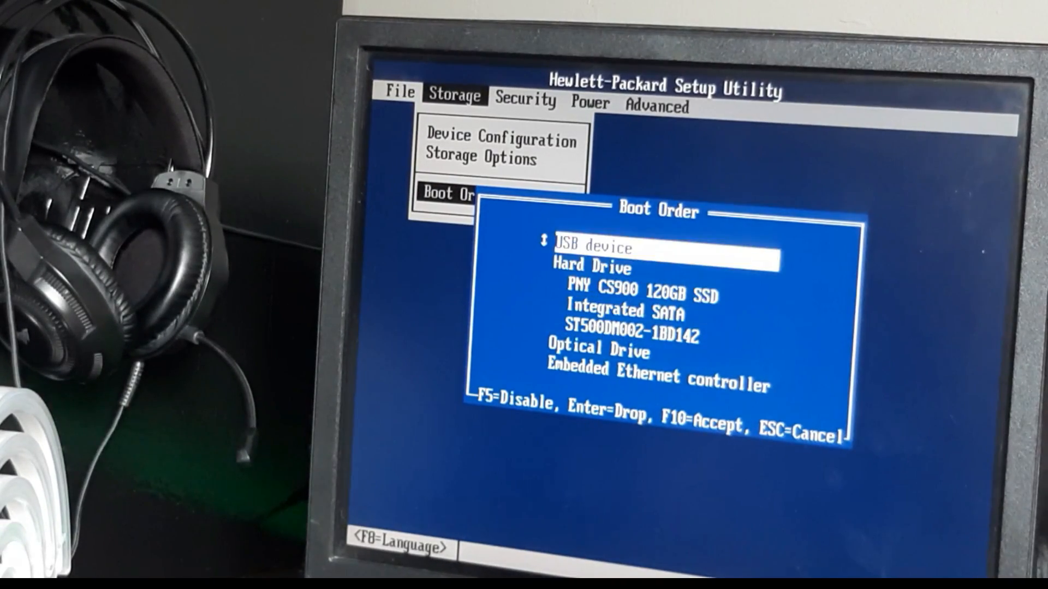
pyautogui.press('Return')
pyautogui.press('Down')
pyautogui.press('Down')
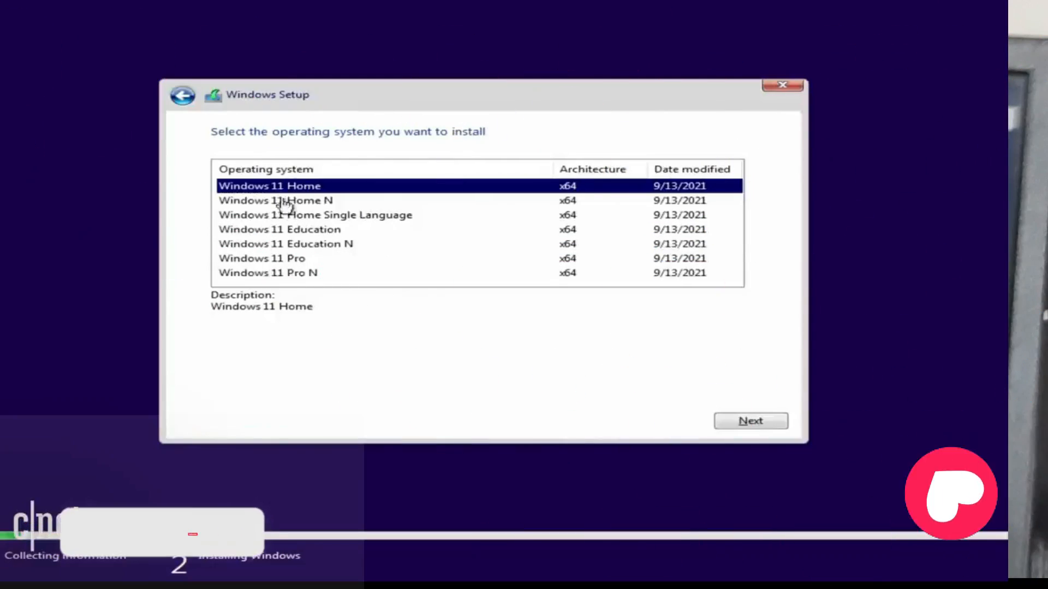
# Step: Keep the chosen Windows 11 edition, accept the license terms, and pick Custom: Install Windows only (advanced)
pyautogui.click(746, 421)
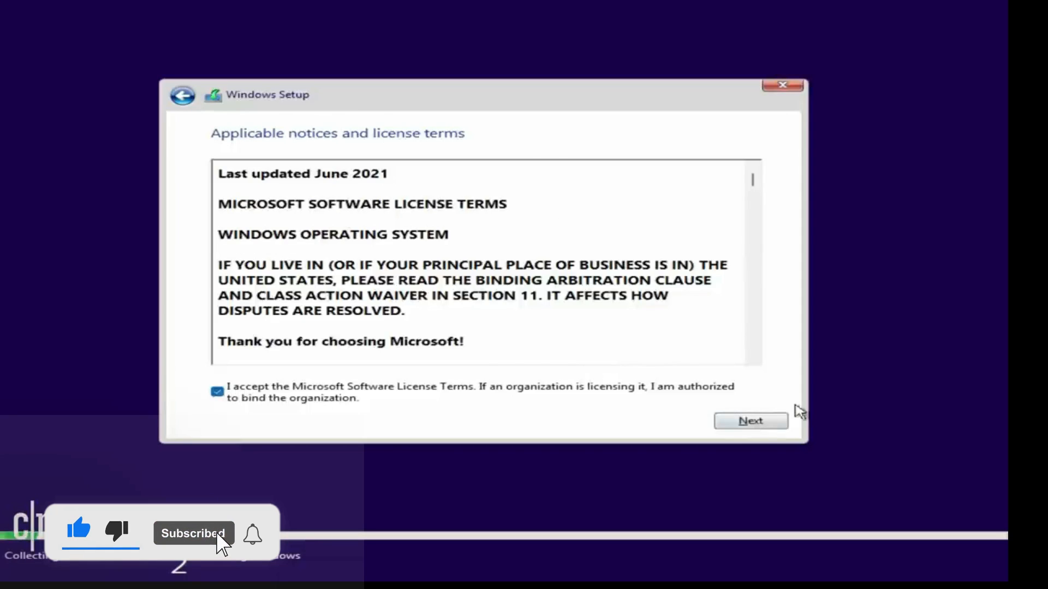
pyautogui.click(756, 423)
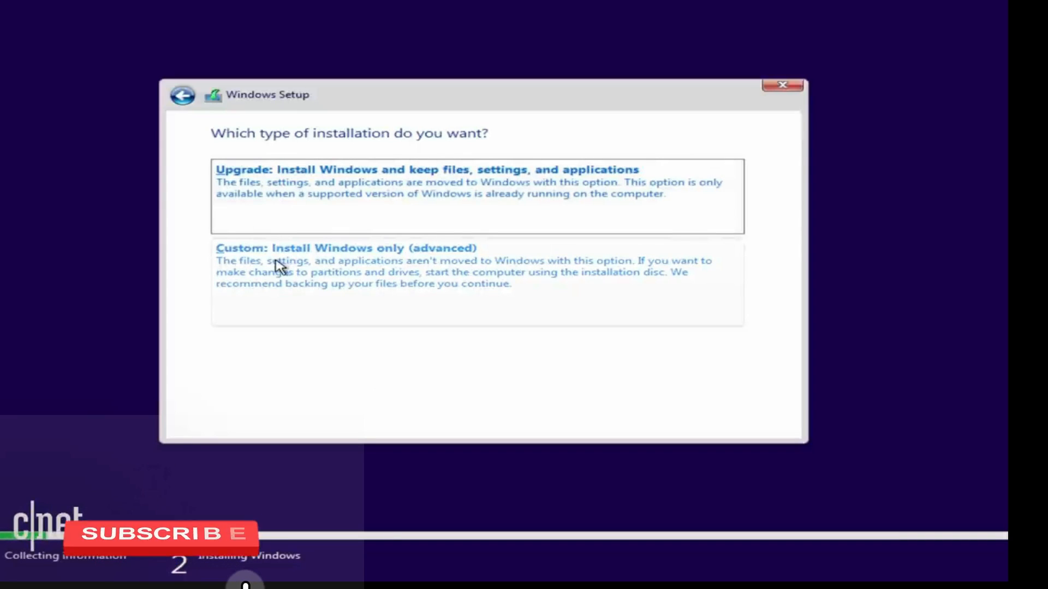
pyautogui.click(399, 283)
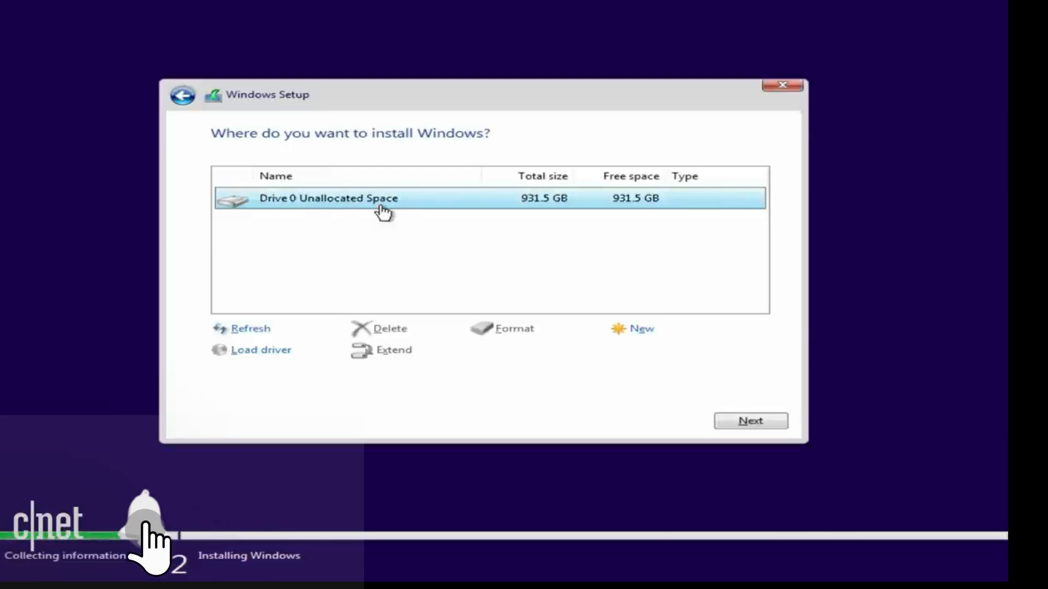
# Step: Install Windows onto Drive 0's 931.5 GB Unallocated Space
pyautogui.click(751, 422)
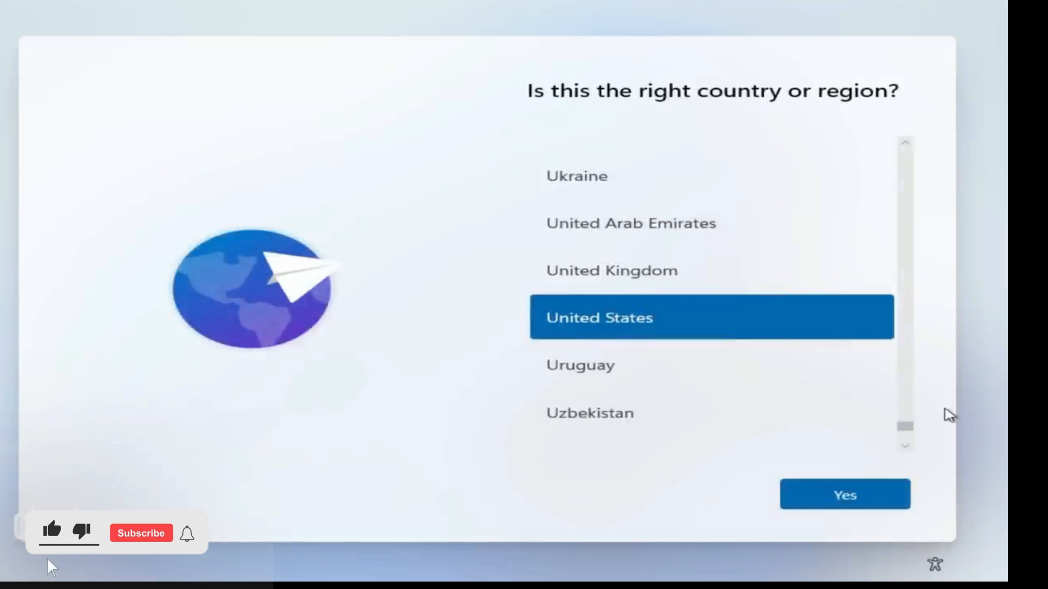
# Step: Confirm United States as region and US keyboard, with no second layout
pyautogui.click(859, 500)
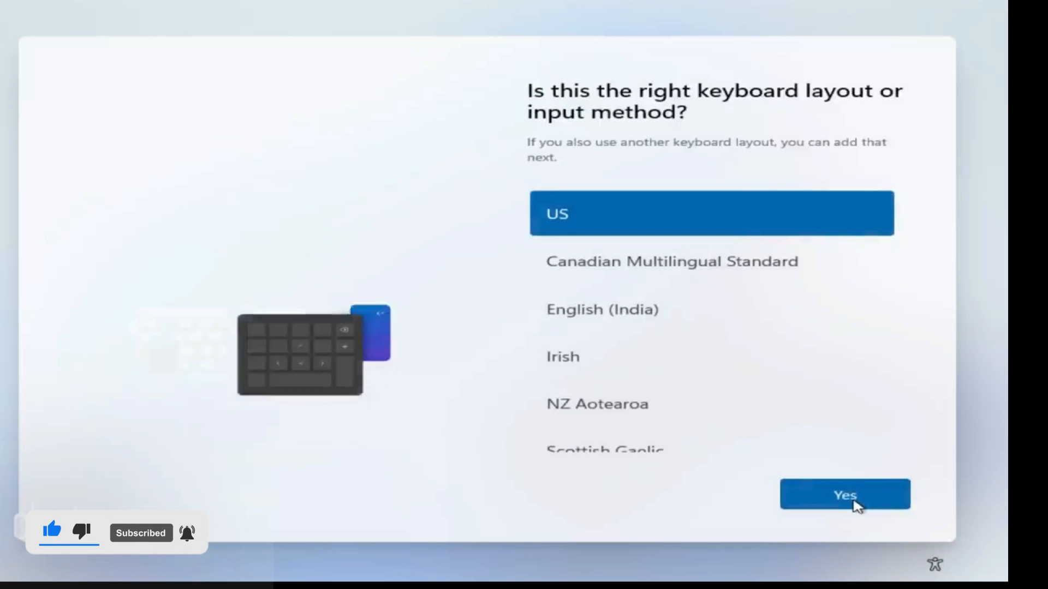
pyautogui.click(854, 502)
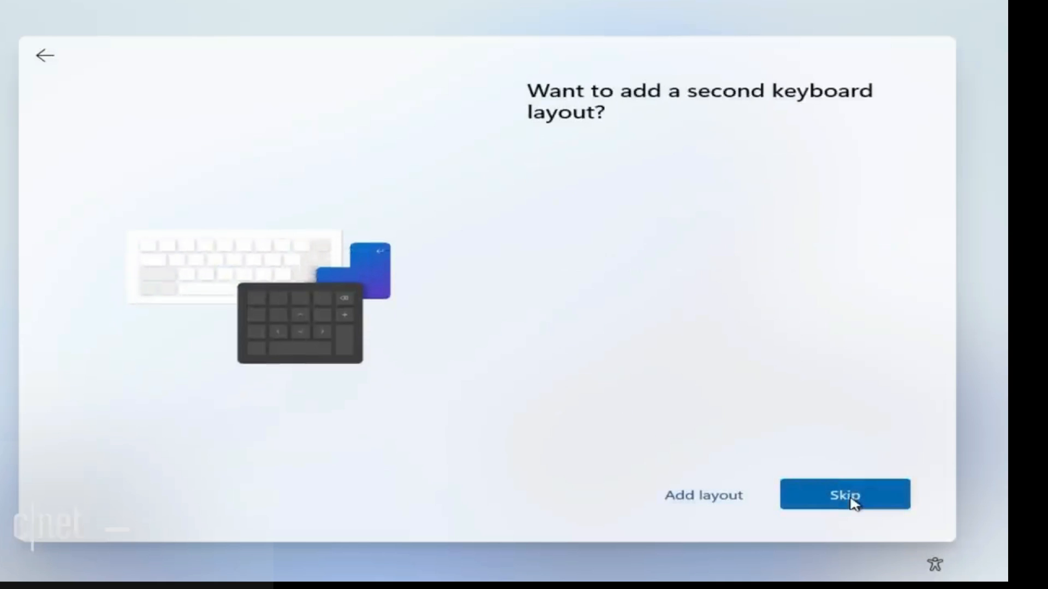
pyautogui.click(852, 497)
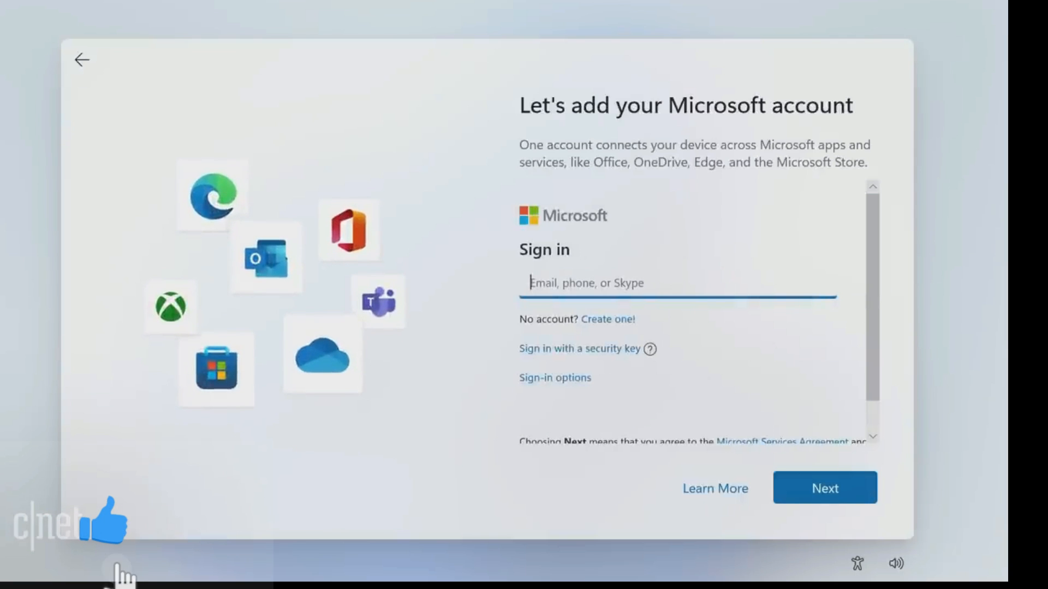
# Step: Sign in with the Microsoft account e-mail and password
pyautogui.scroll(-1, 691, 308)
pyautogui.click(550, 340)
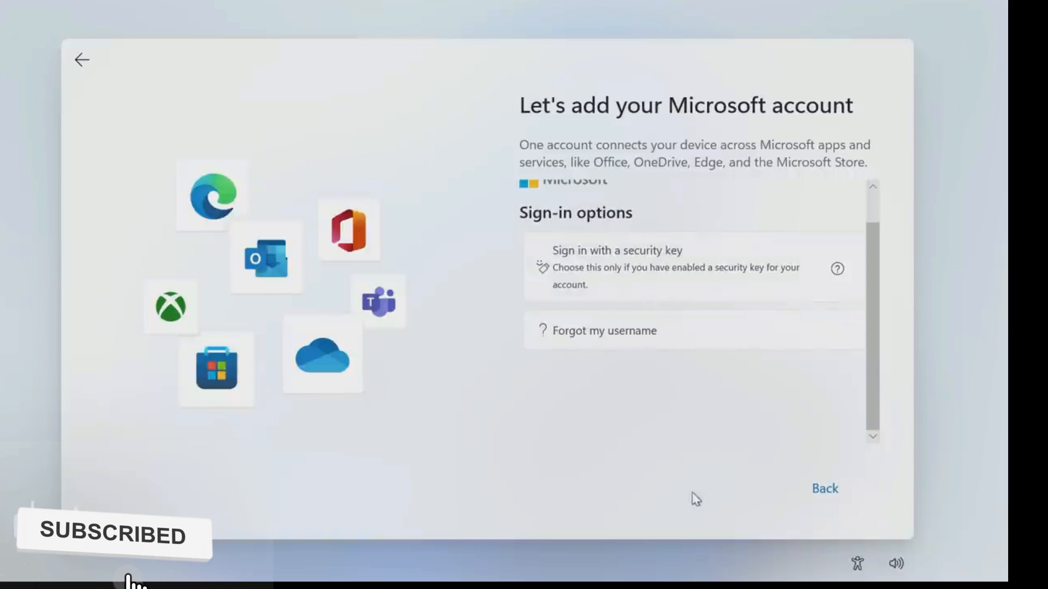
pyautogui.click(824, 491)
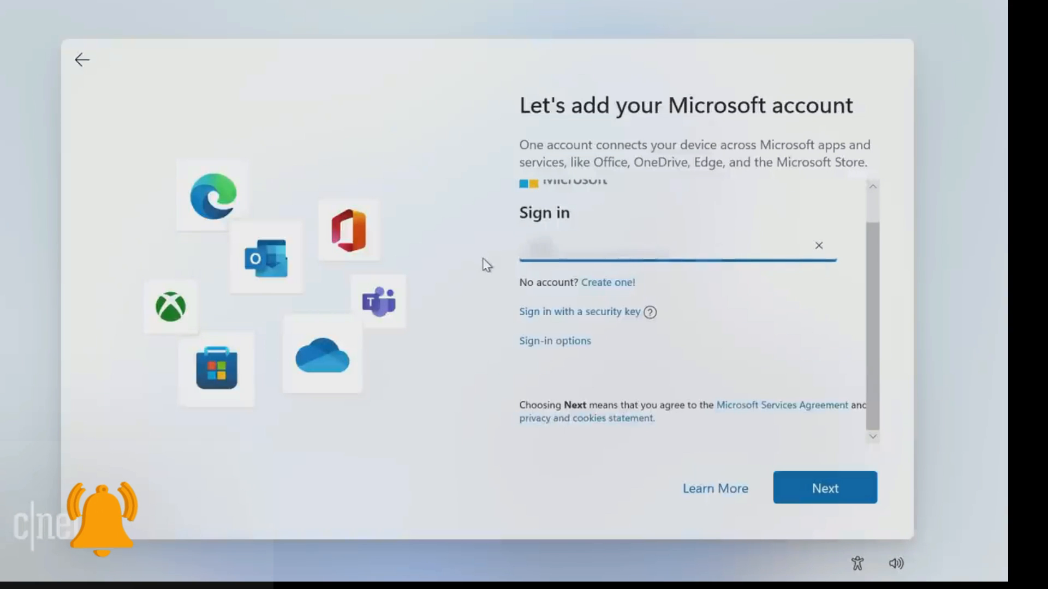
pyautogui.press('Return')
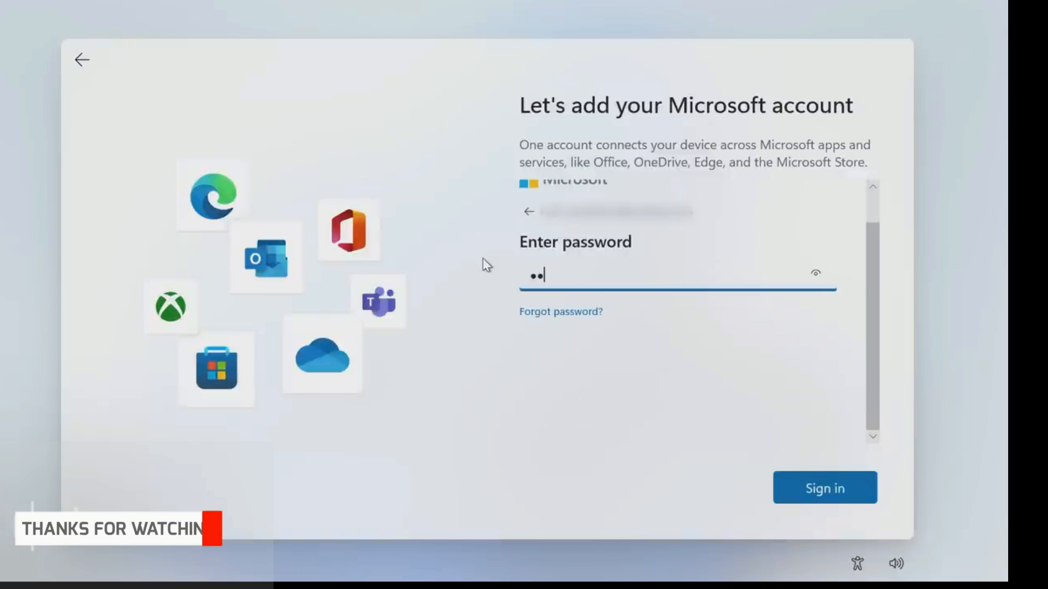
pyautogui.press('Return')
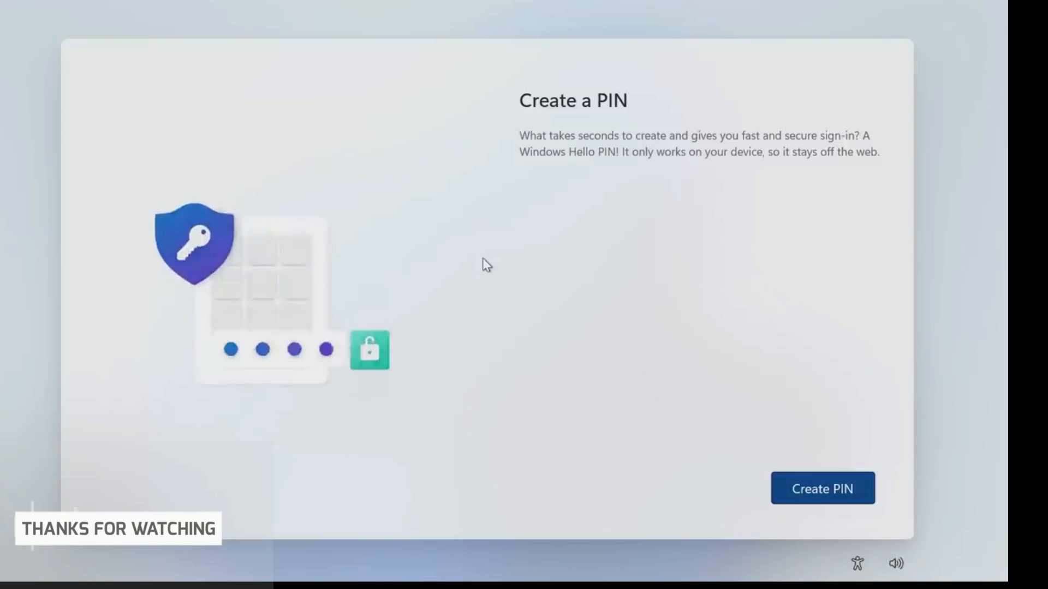
# Step: Create and confirm a Windows Hello PIN
pyautogui.click(835, 501)
pyautogui.write('1234')
pyautogui.press('Tab')
pyautogui.write('1234')
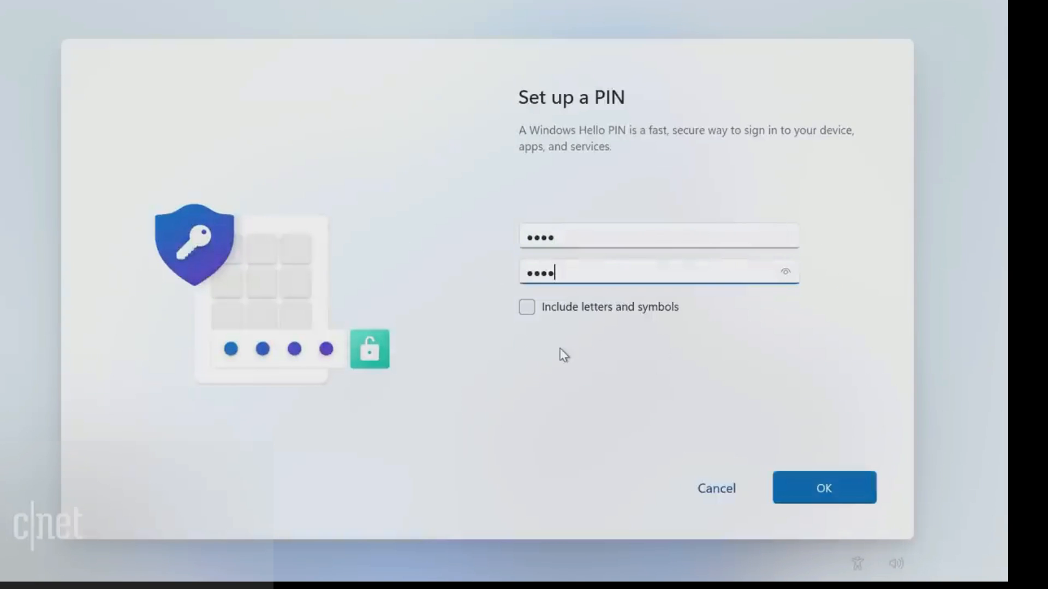
pyautogui.click(848, 501)
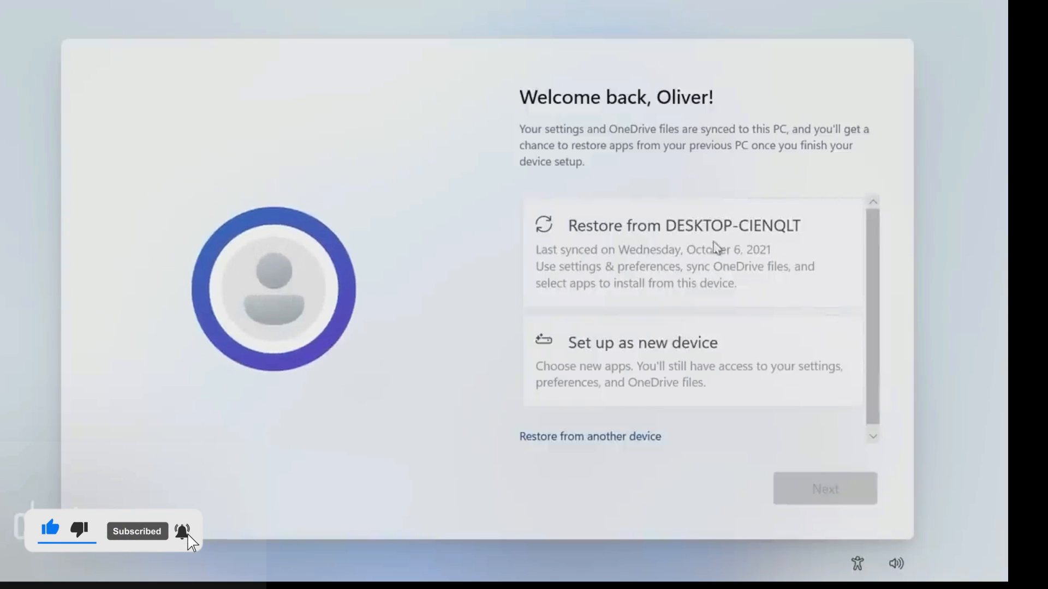
# Step: Choose to set up the PC as a new device
pyautogui.scroll(-1, 700, 379)
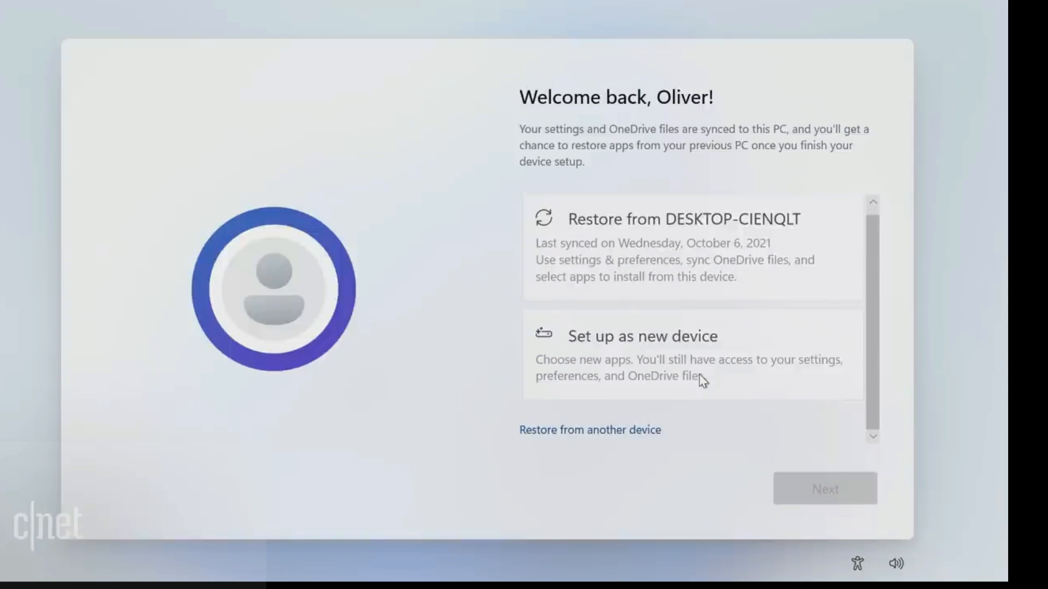
pyautogui.click(688, 376)
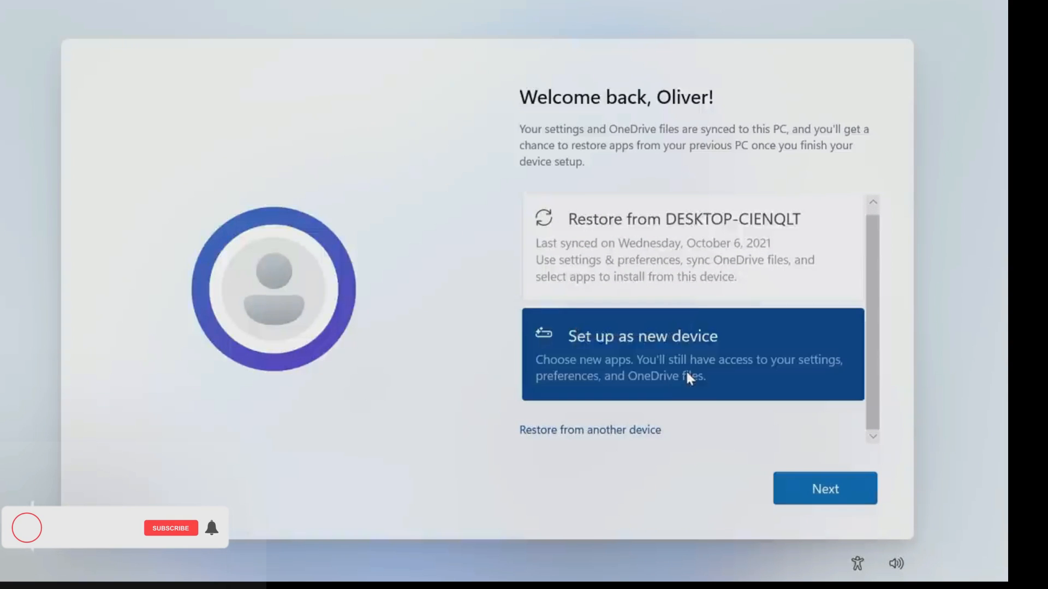
pyautogui.click(826, 492)
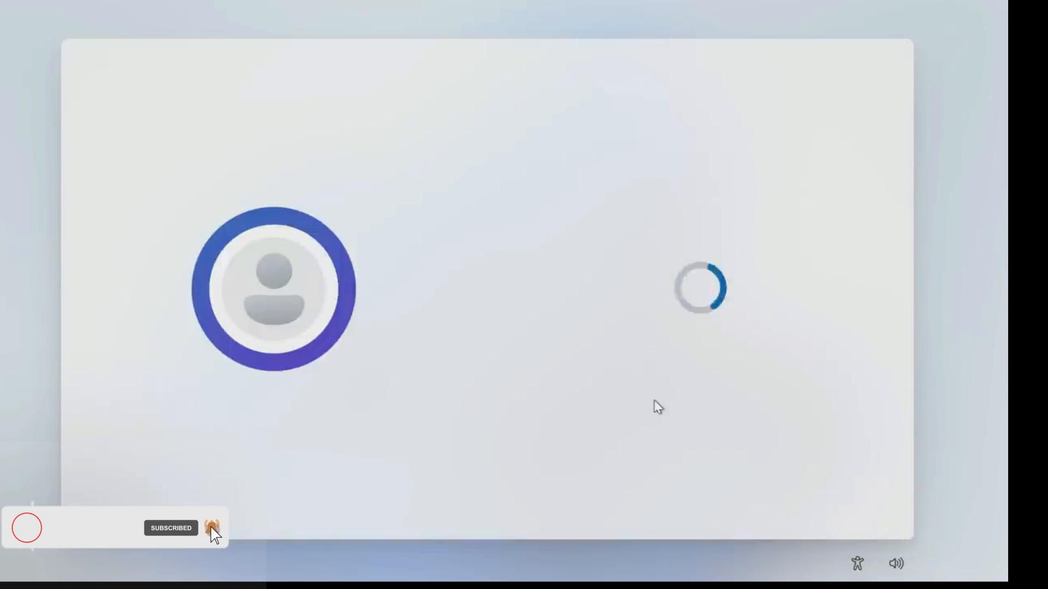
# Step: Turn off location, Find my device, inking, tailored experiences and advertising ID, limit diagnostics, and accept
pyautogui.click(584, 268)
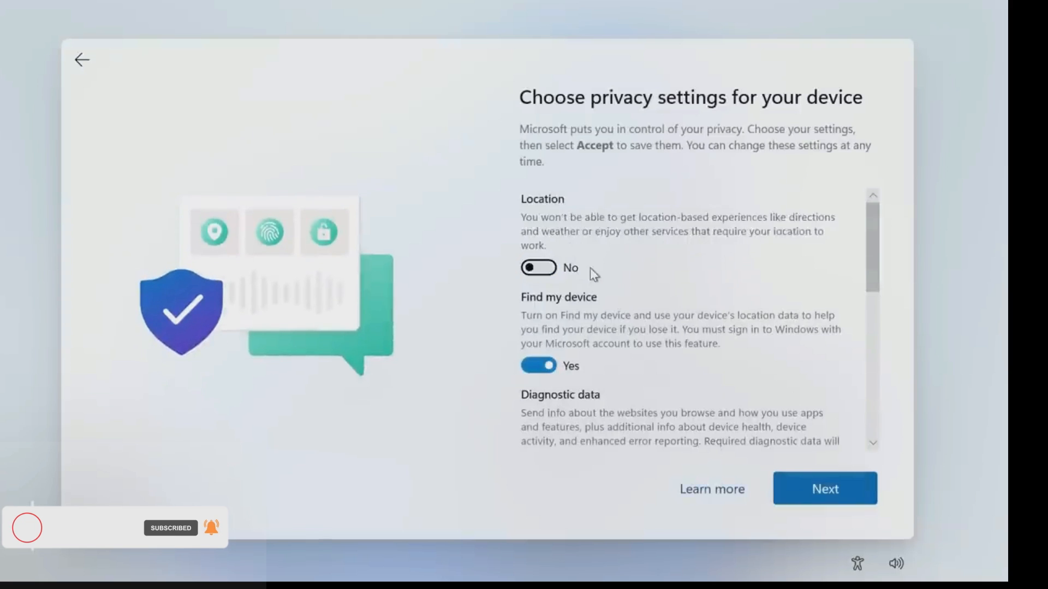
pyautogui.scroll(-1, 550, 337)
pyautogui.click(547, 330)
pyautogui.scroll(-2, 554, 284)
pyautogui.click(542, 363)
pyautogui.scroll(-1, 557, 357)
pyautogui.scroll(-2, 554, 371)
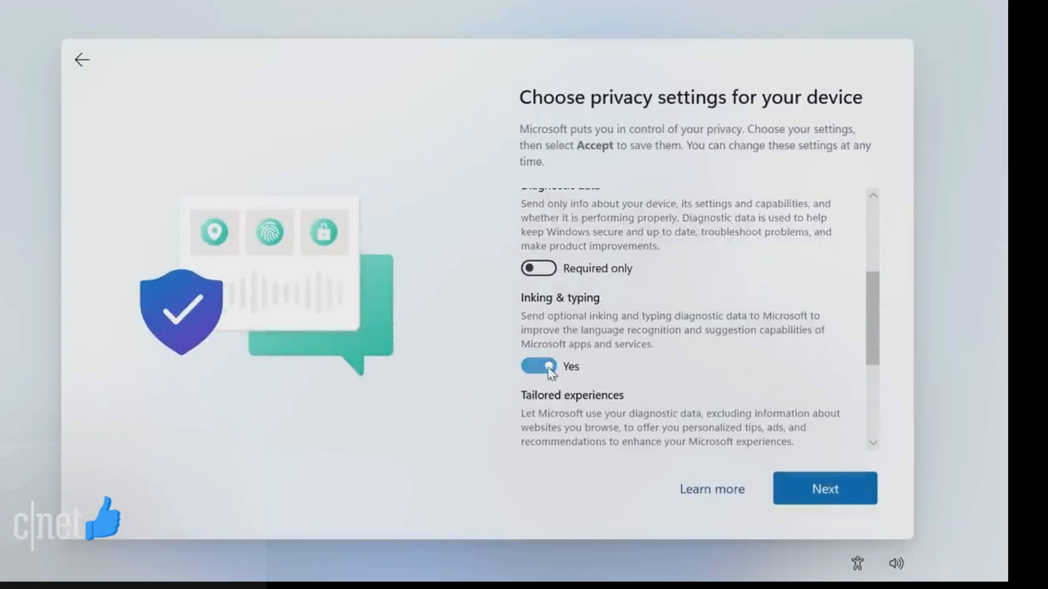
pyautogui.click(543, 368)
pyautogui.scroll(-2, 609, 315)
pyautogui.click(537, 307)
pyautogui.click(539, 391)
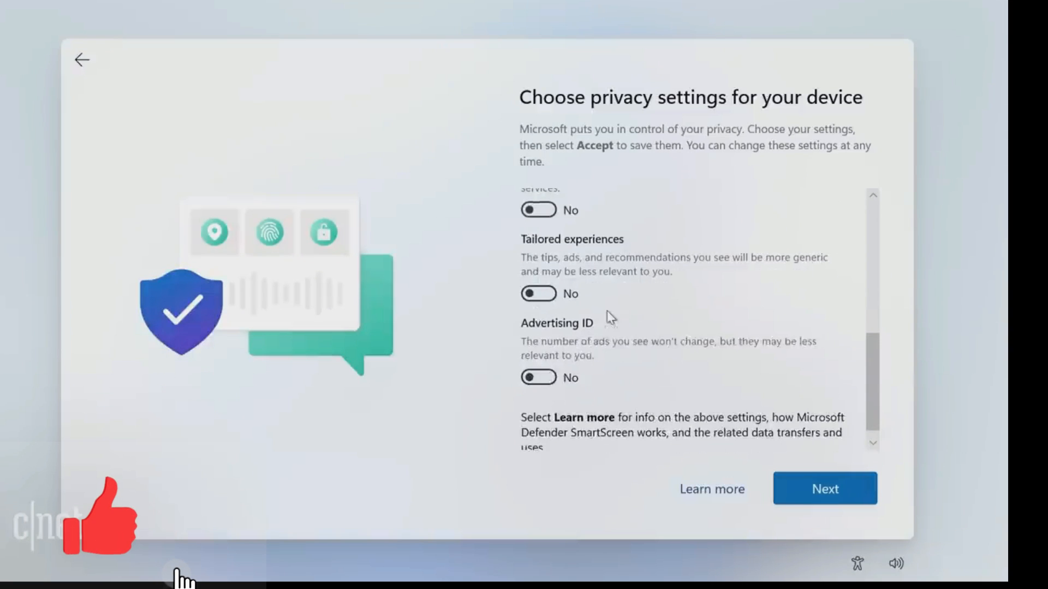
pyautogui.scroll(-1, 612, 314)
pyautogui.click(803, 489)
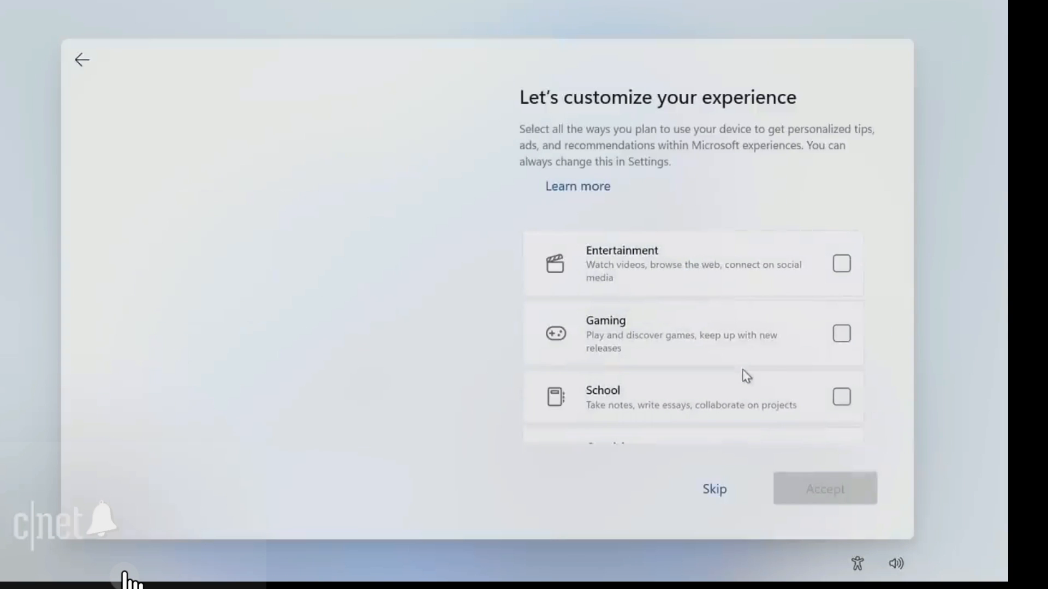
# Step: Skip experience customization and choose Don't back up my files for OneDrive
pyautogui.scroll(-3, 746, 369)
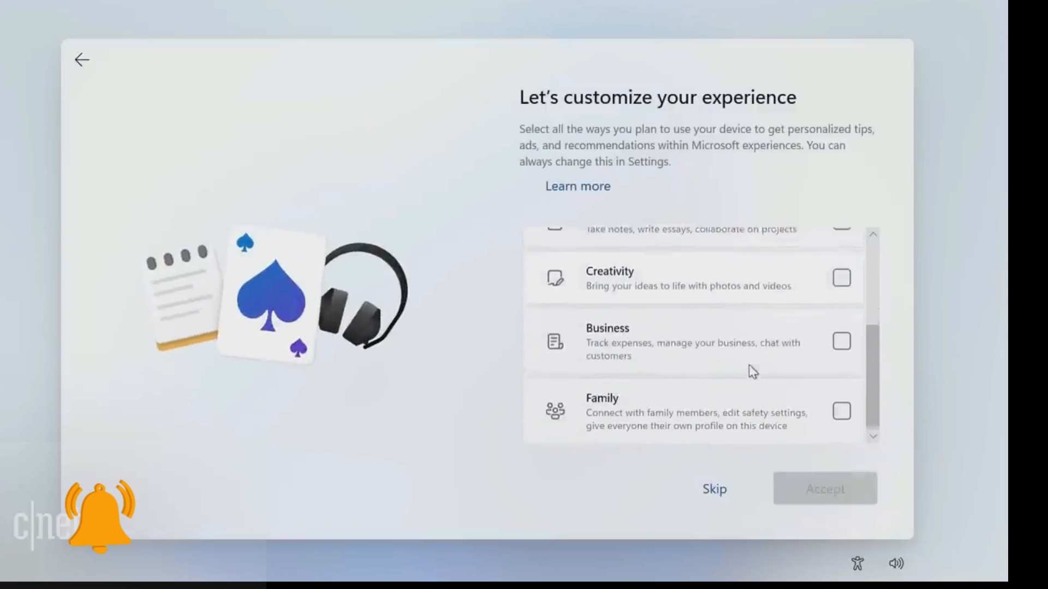
pyautogui.click(715, 491)
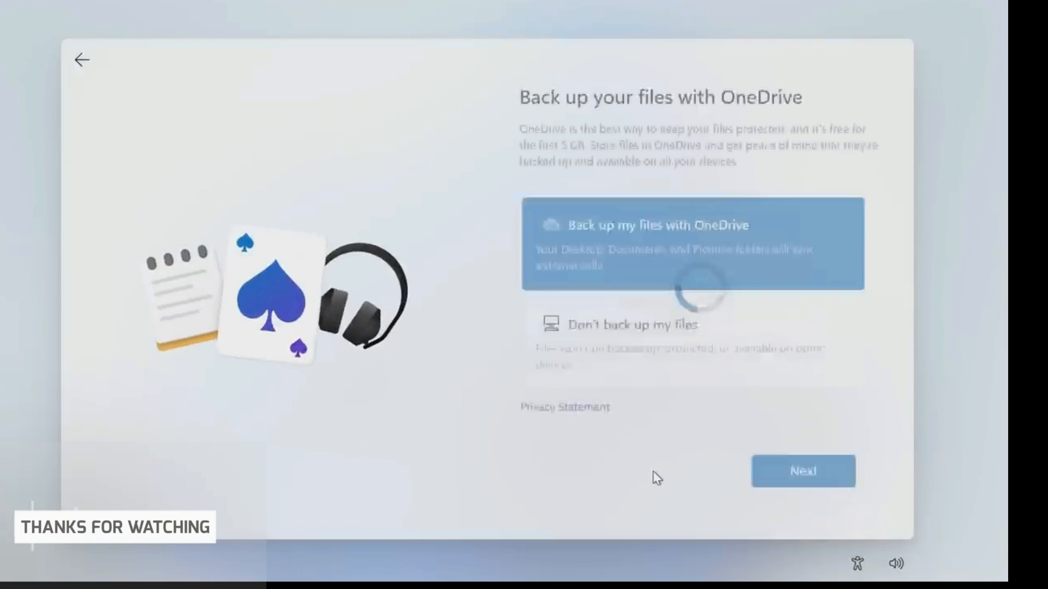
pyautogui.click(680, 367)
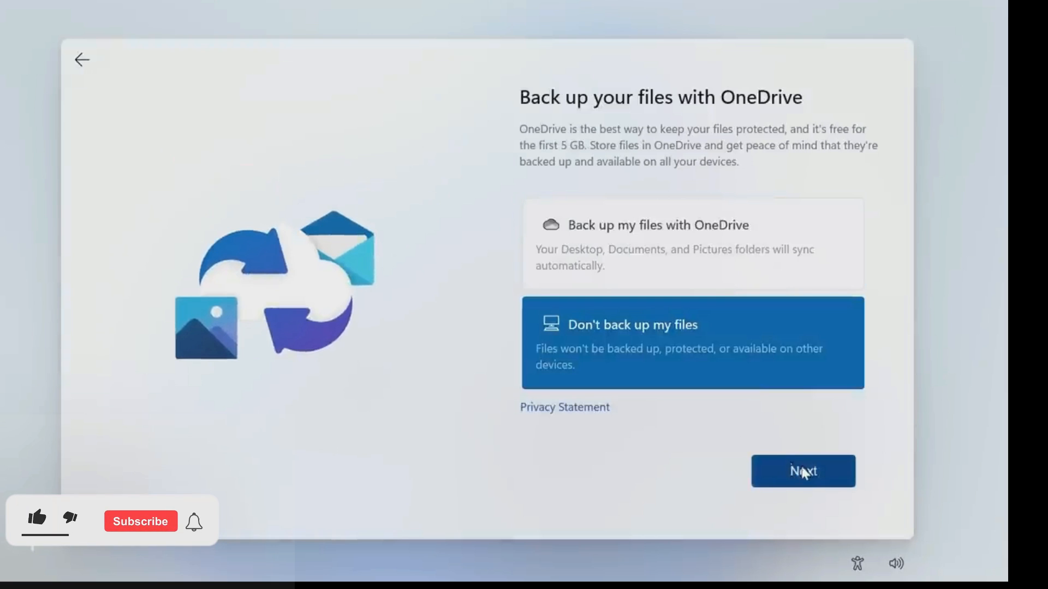
pyautogui.click(777, 468)
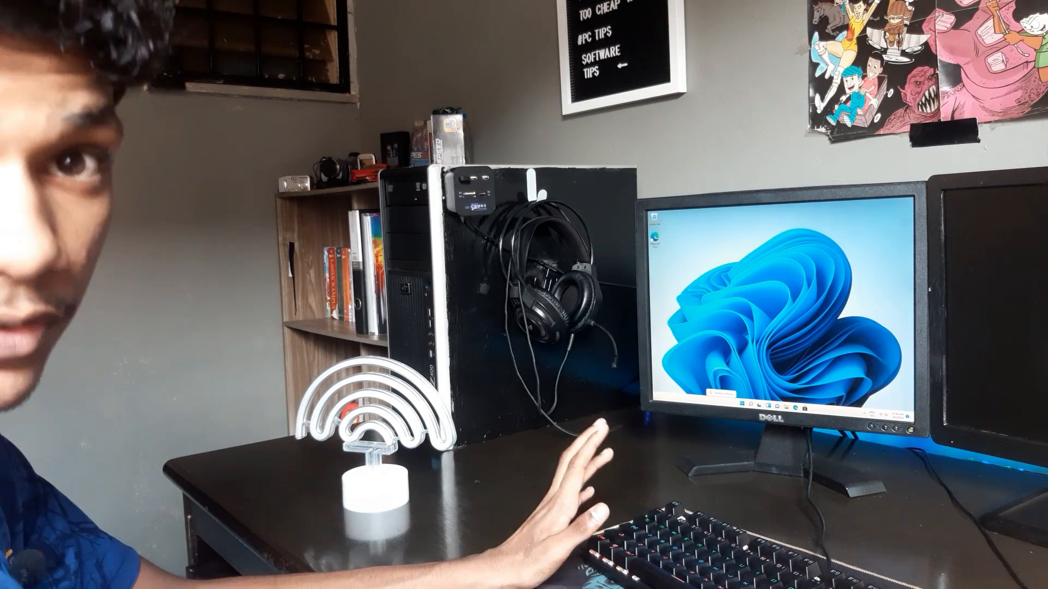
# Step: Dismiss the taskbar popup, launch Settings from Start, and search 'about pc'
pyautogui.click(722, 393)
pyautogui.press('super')
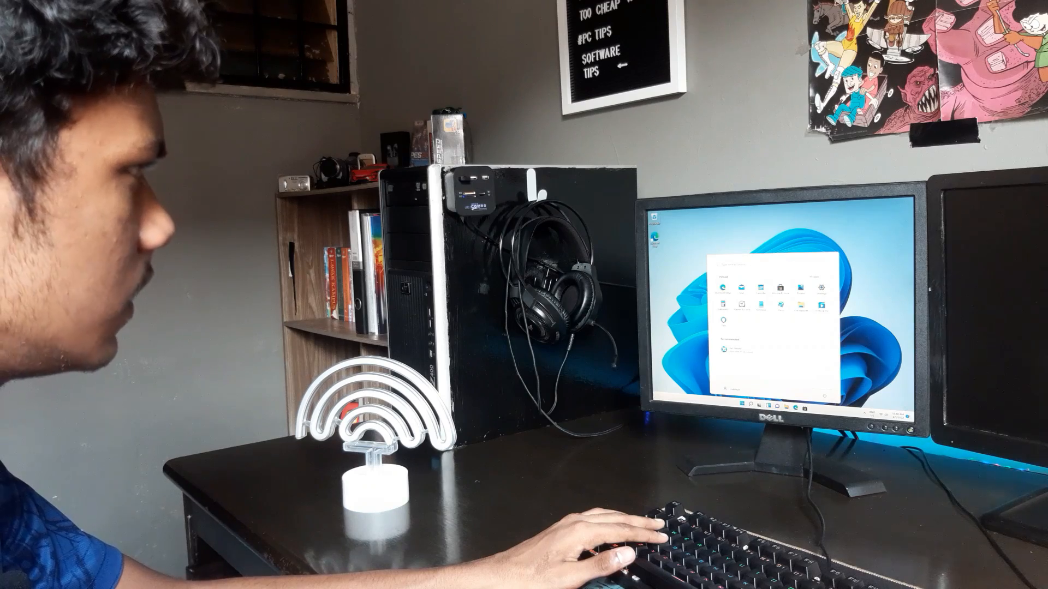
pyautogui.click(821, 289)
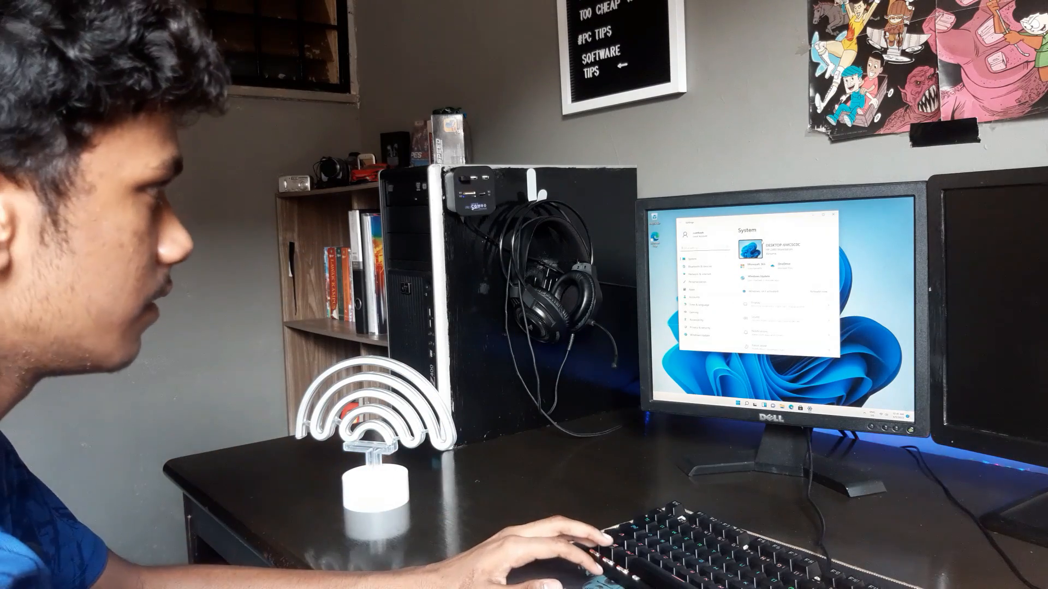
pyautogui.scroll(-3, 786, 295)
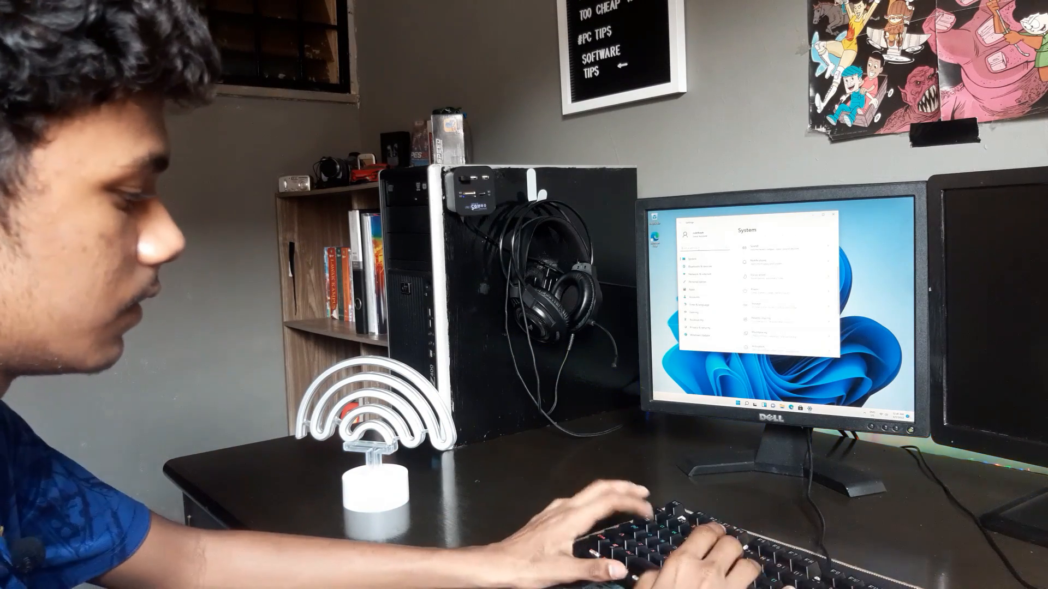
pyautogui.write('about pc')
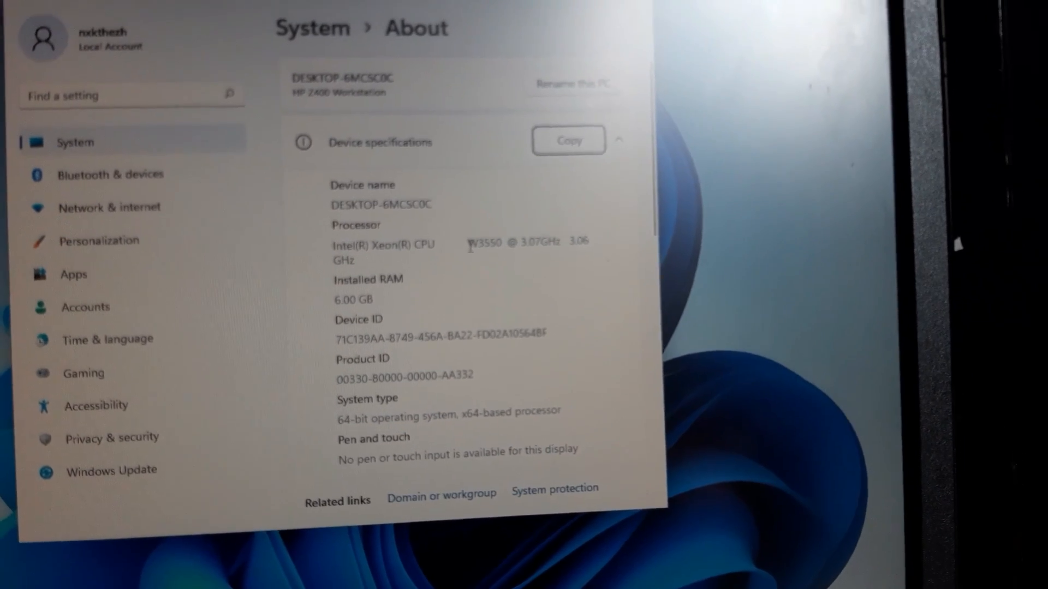
# Step: Check the processor W3550, Product ID and Windows 11 Pro version 21H2 on the About page
pyautogui.doubleClick(475, 198)
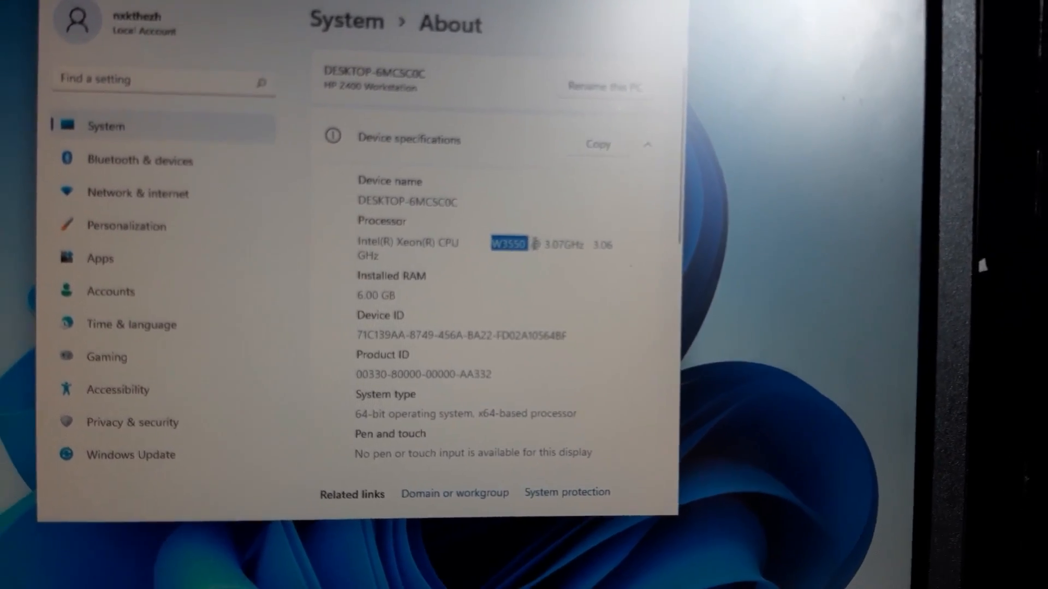
pyautogui.click(534, 275)
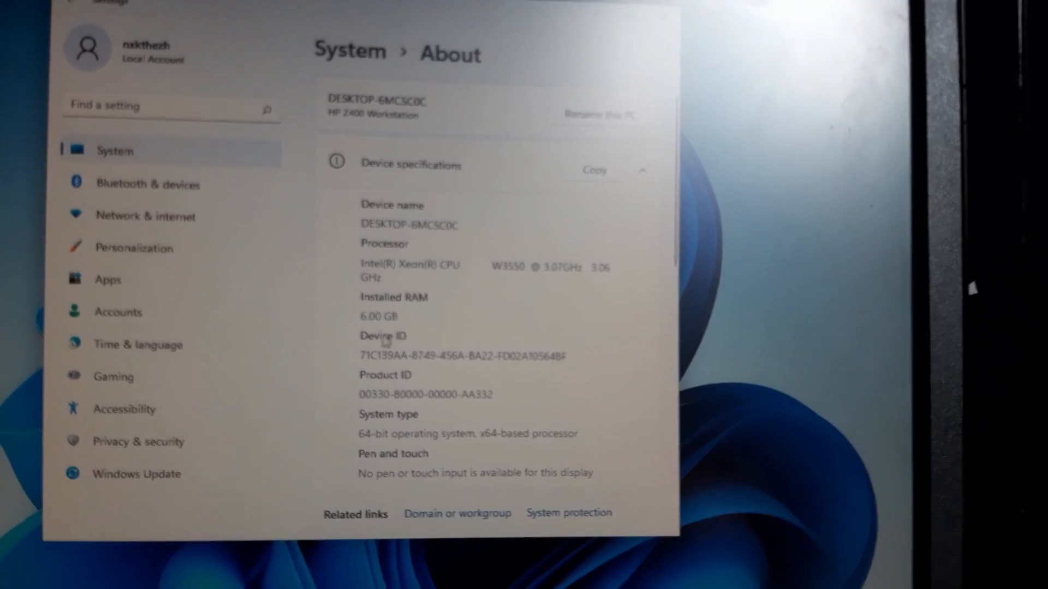
pyautogui.moveTo(359, 394); pyautogui.dragTo(483, 387)
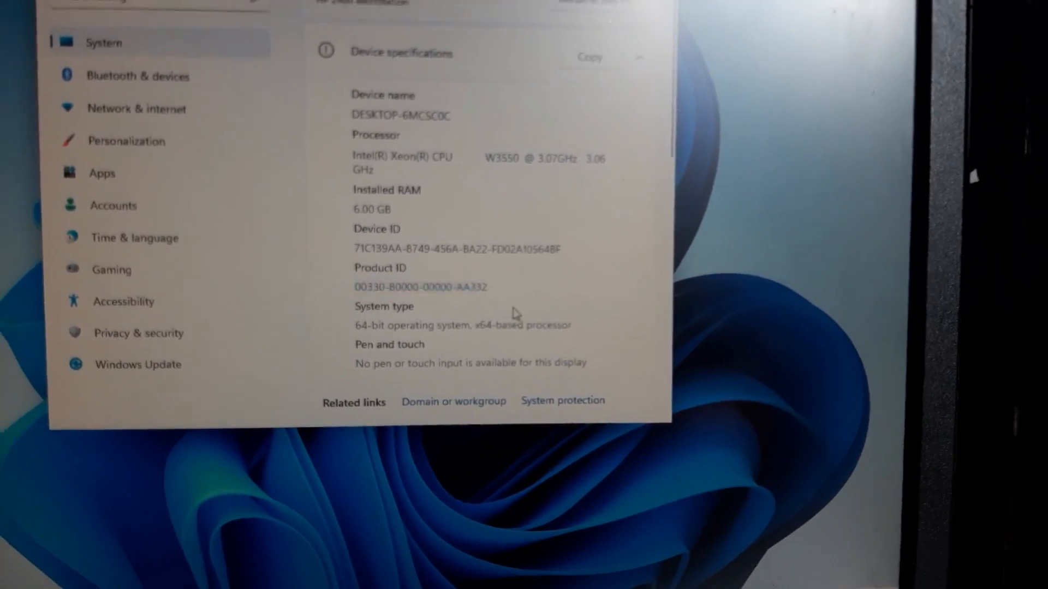
pyautogui.scroll(-5, 447, 284)
pyautogui.scroll(-2, 437, 289)
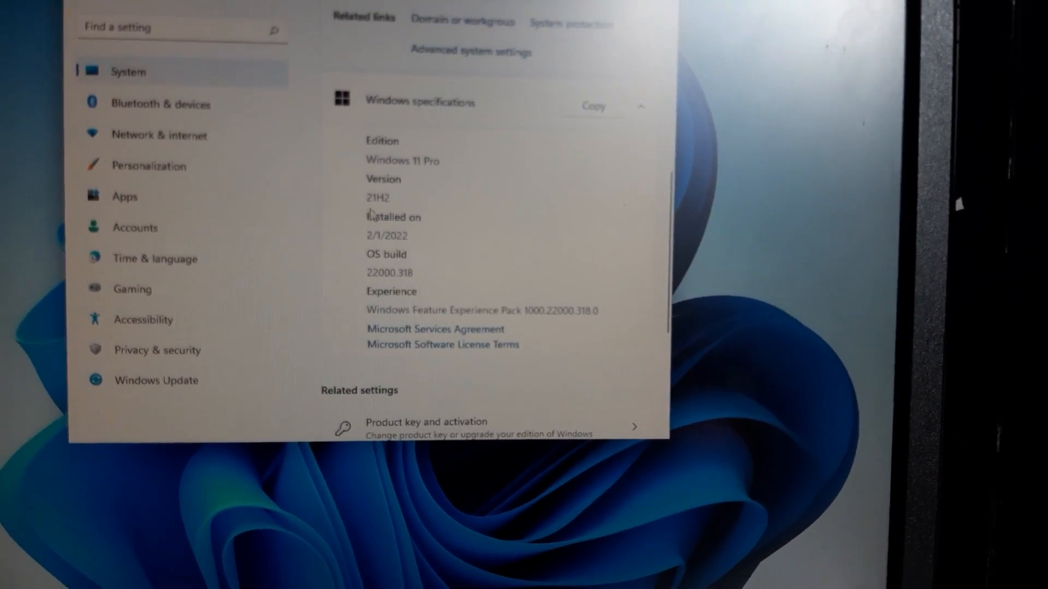
pyautogui.scroll(-3, 382, 235)
pyautogui.scroll(3, 393, 240)
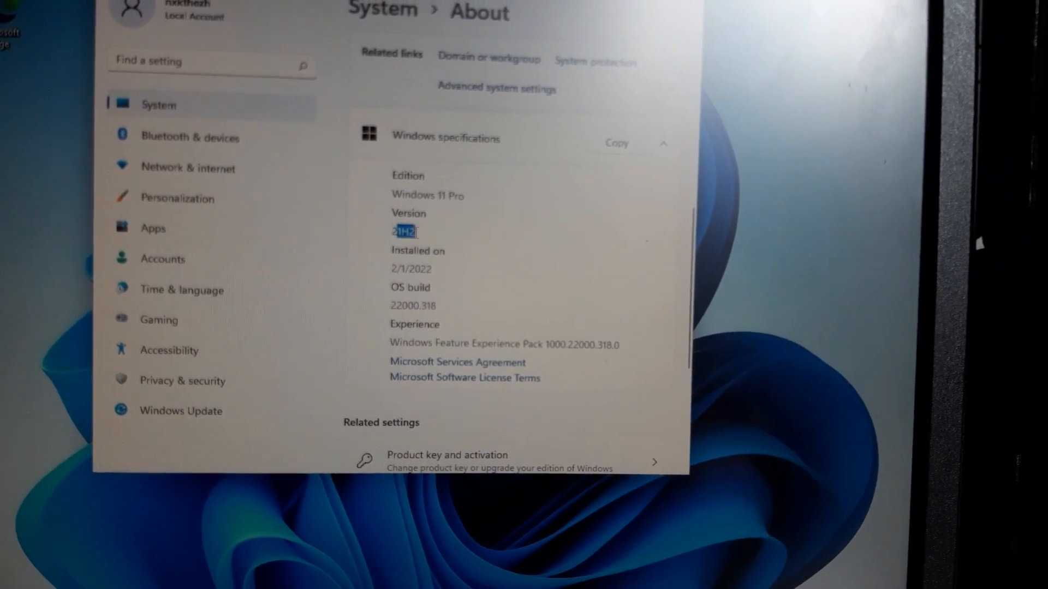
pyautogui.moveTo(396, 230); pyautogui.dragTo(413, 230)
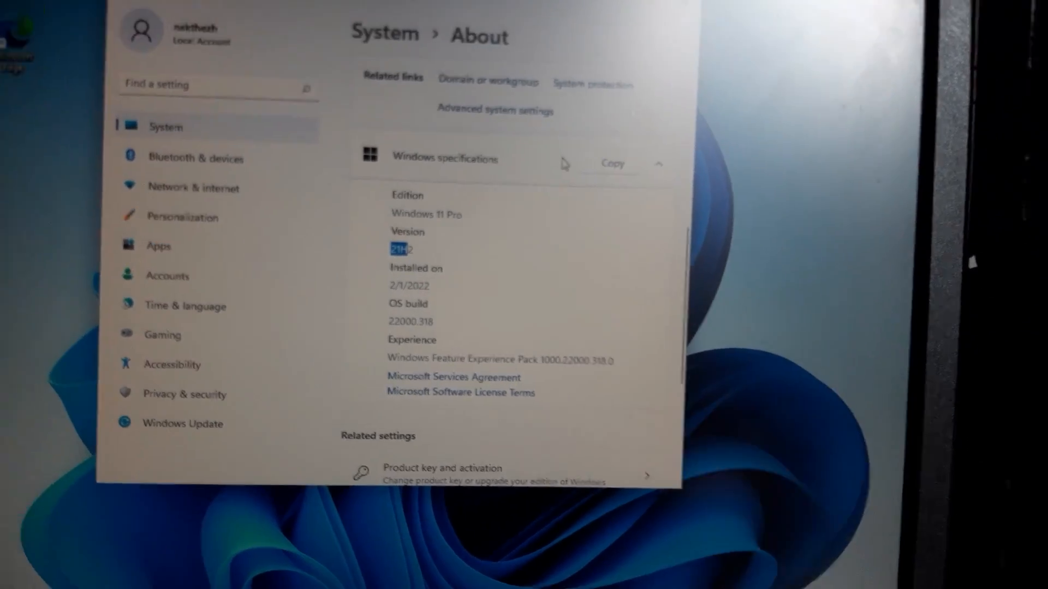